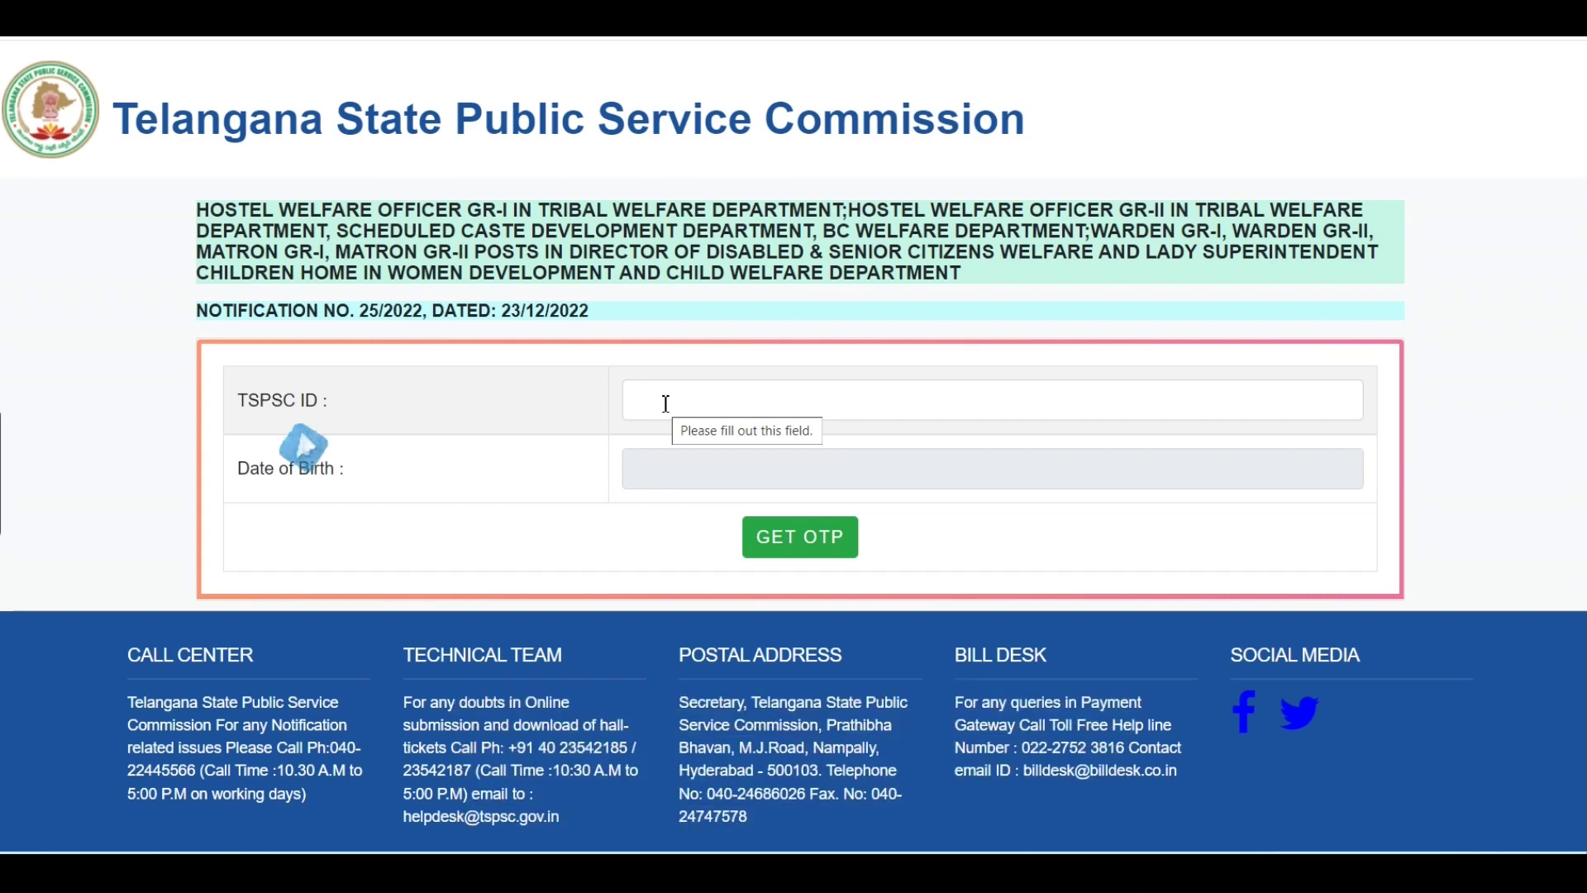
Enter the candidate's TSPSC ID, correcting a mistyped digit, and pick the date of birth on the login form.
click(665, 404)
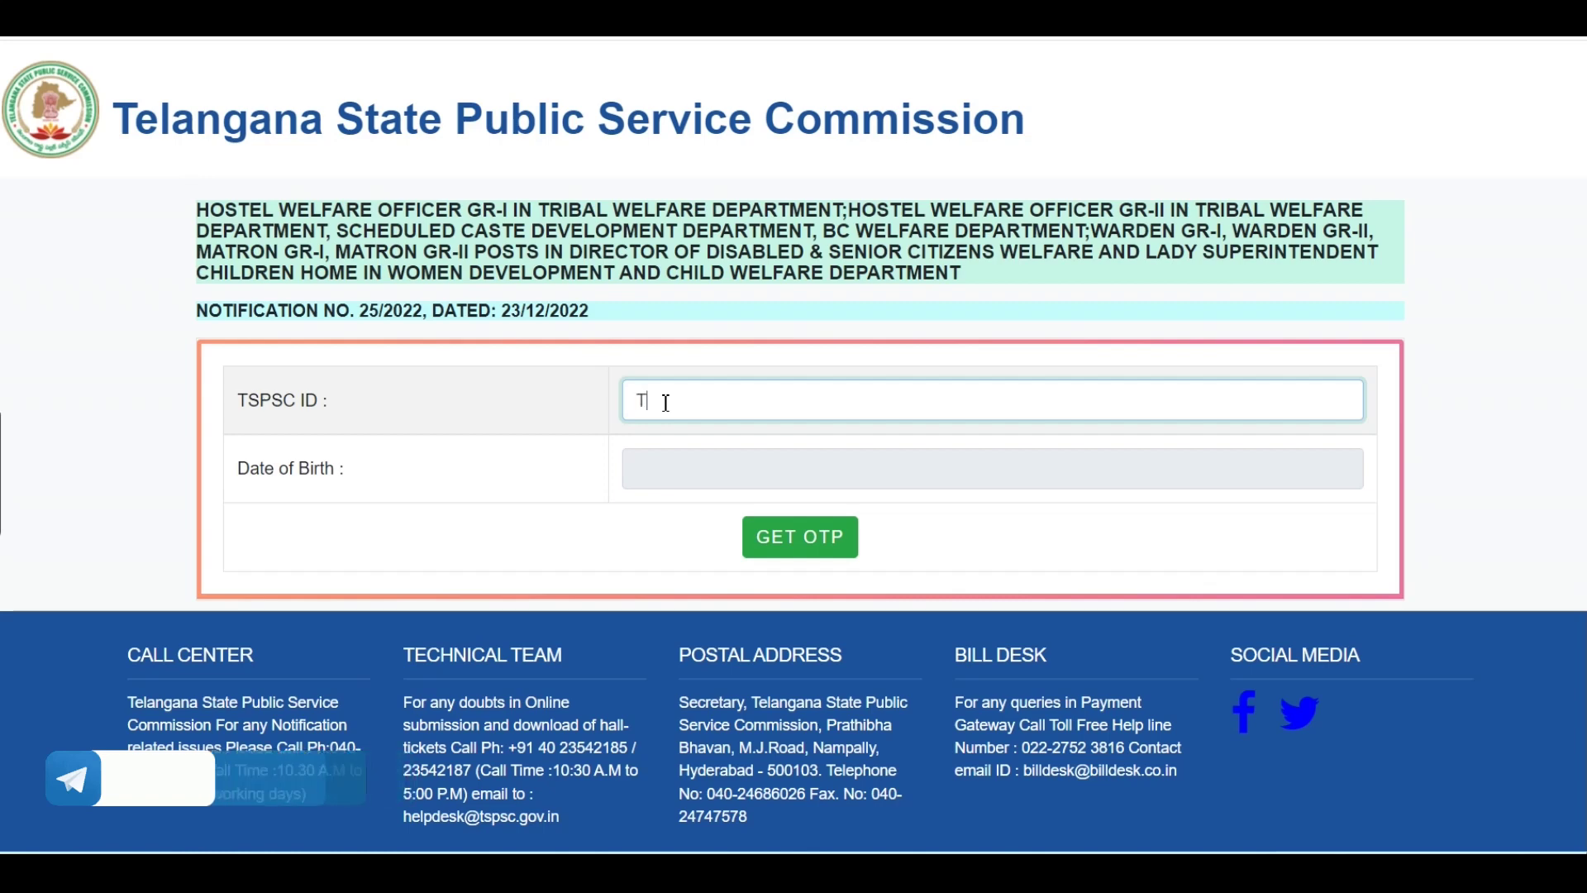
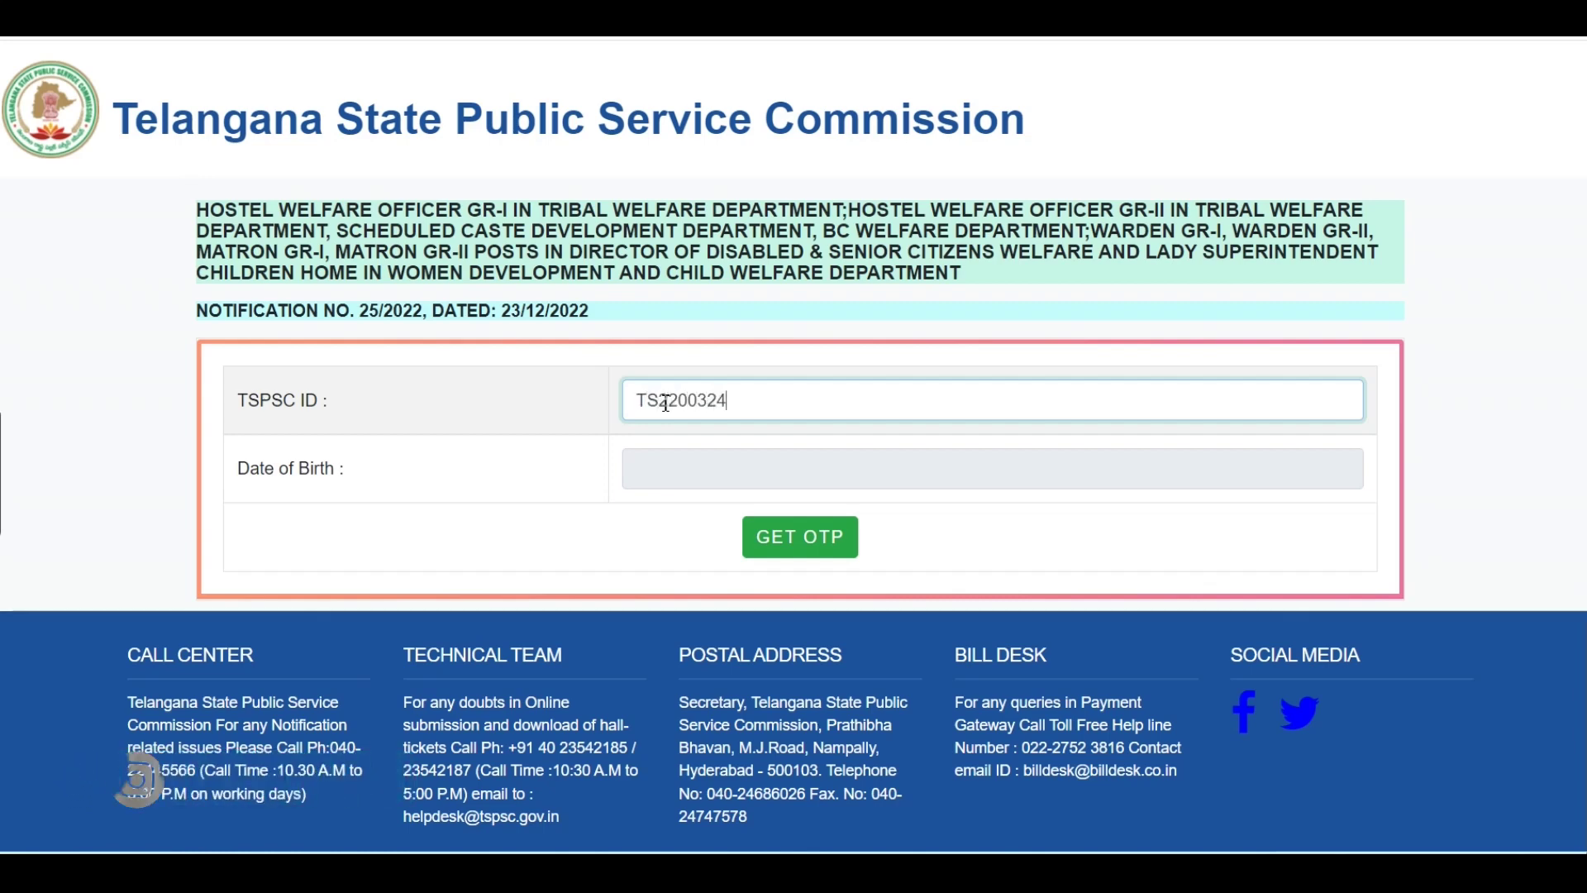
key(Tab)
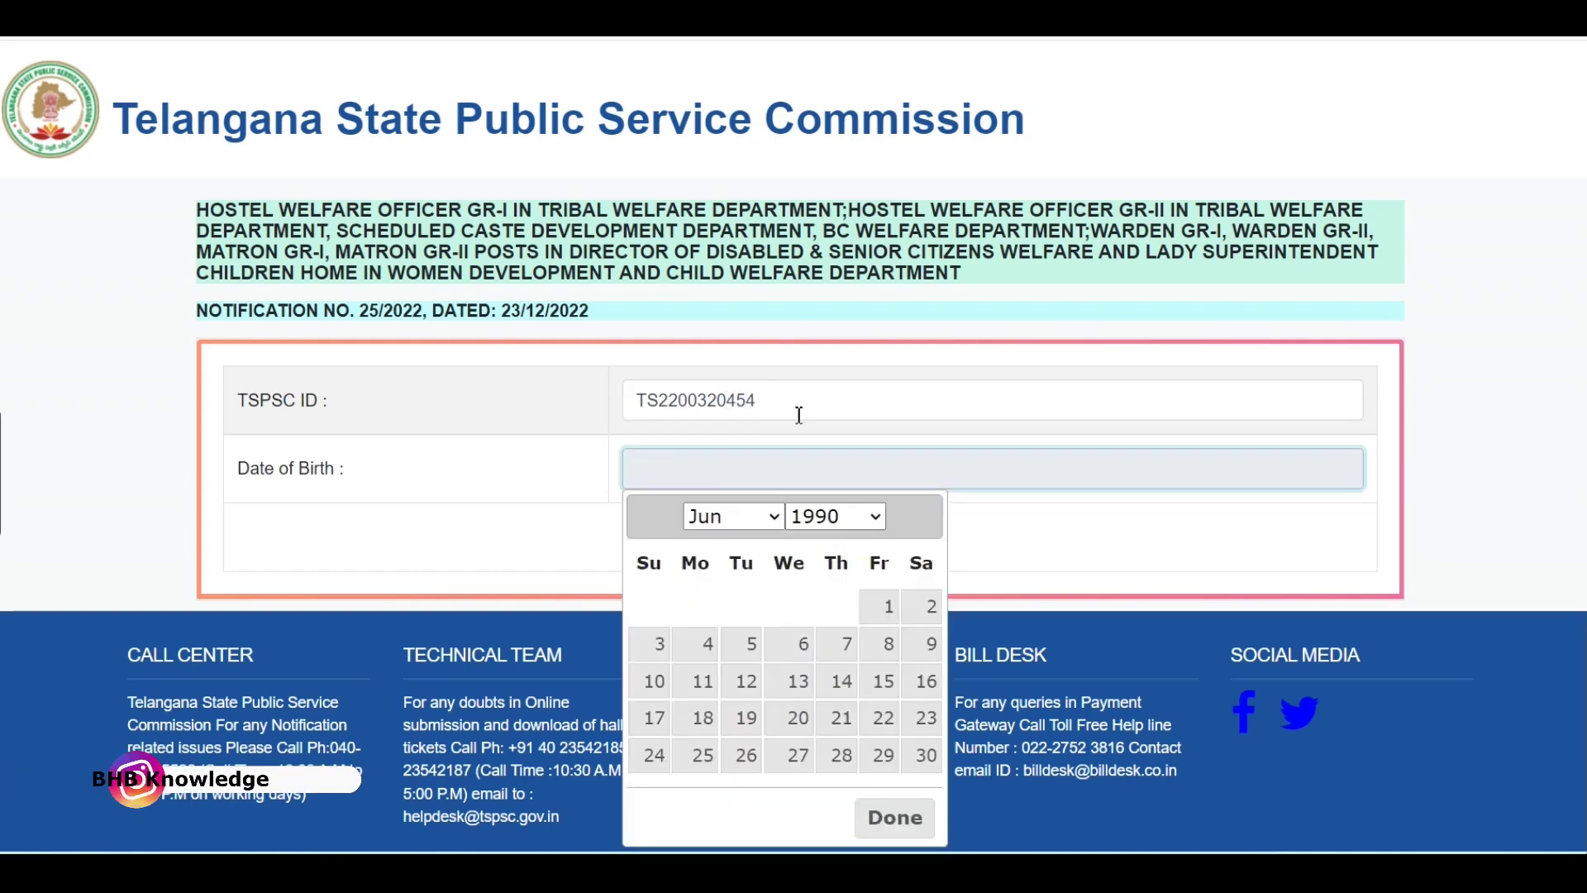
click(704, 644)
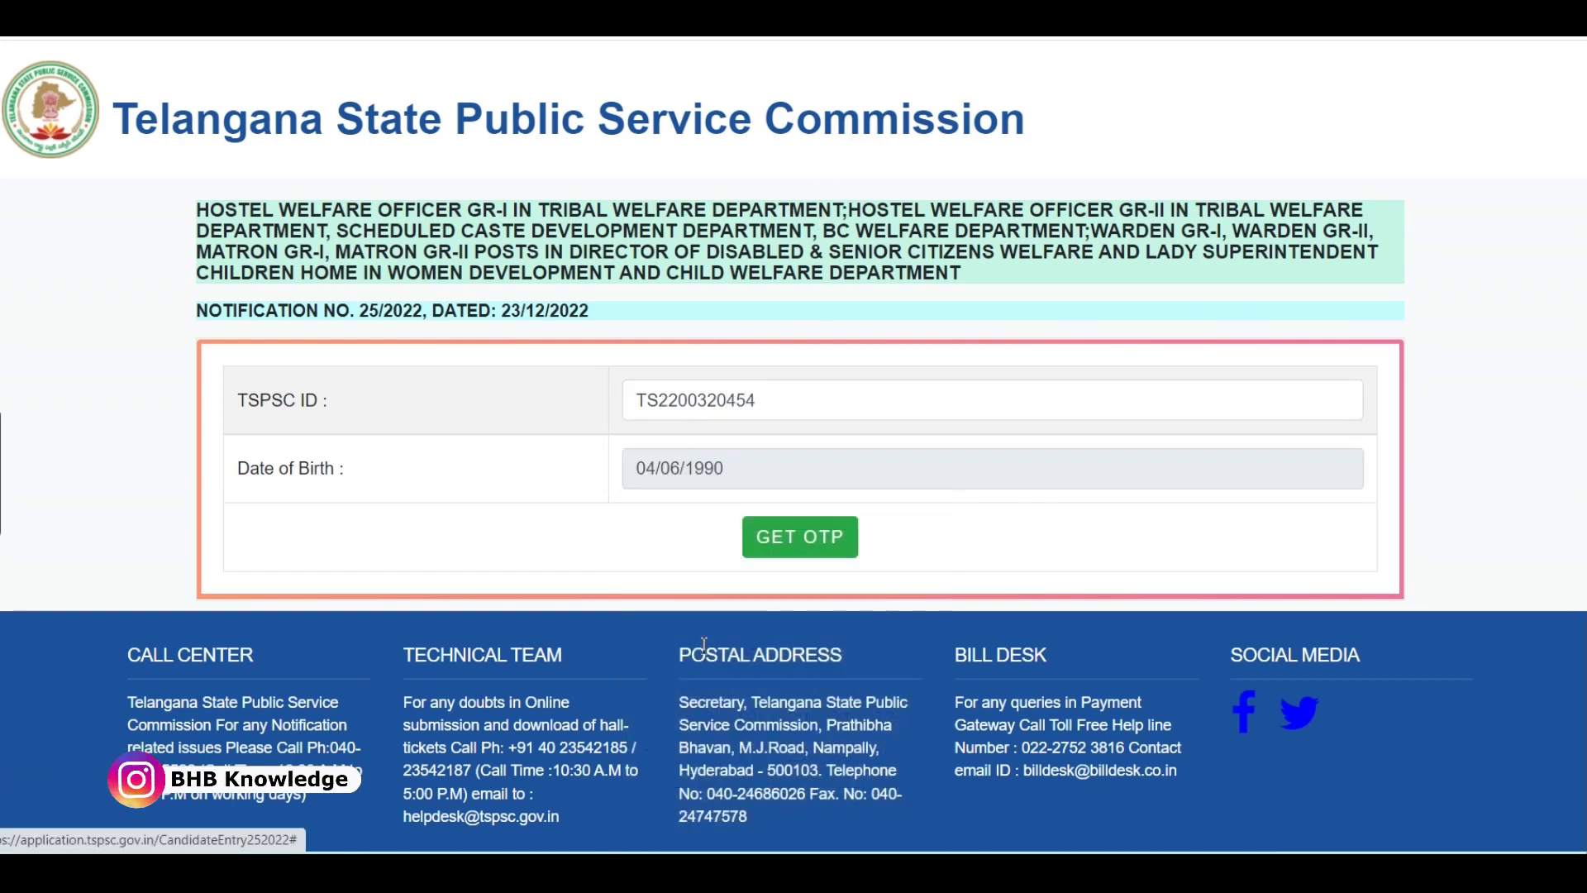
Request a login OTP for the entered TSPSC ID and scroll down to the OTP entry.
click(831, 543)
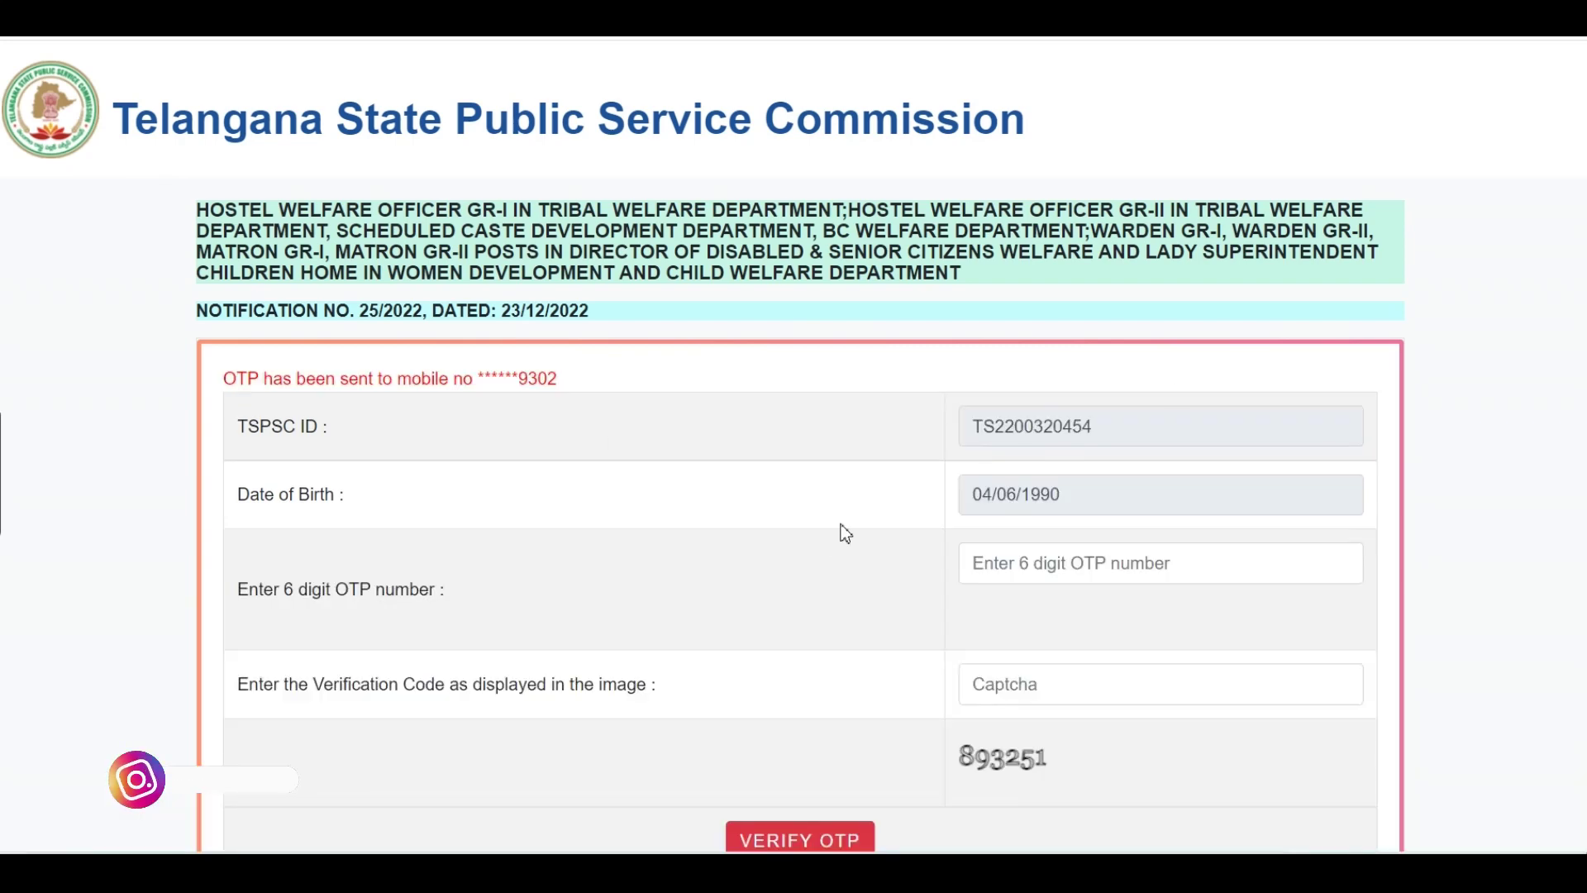
scroll(1536, 544, down, 3)
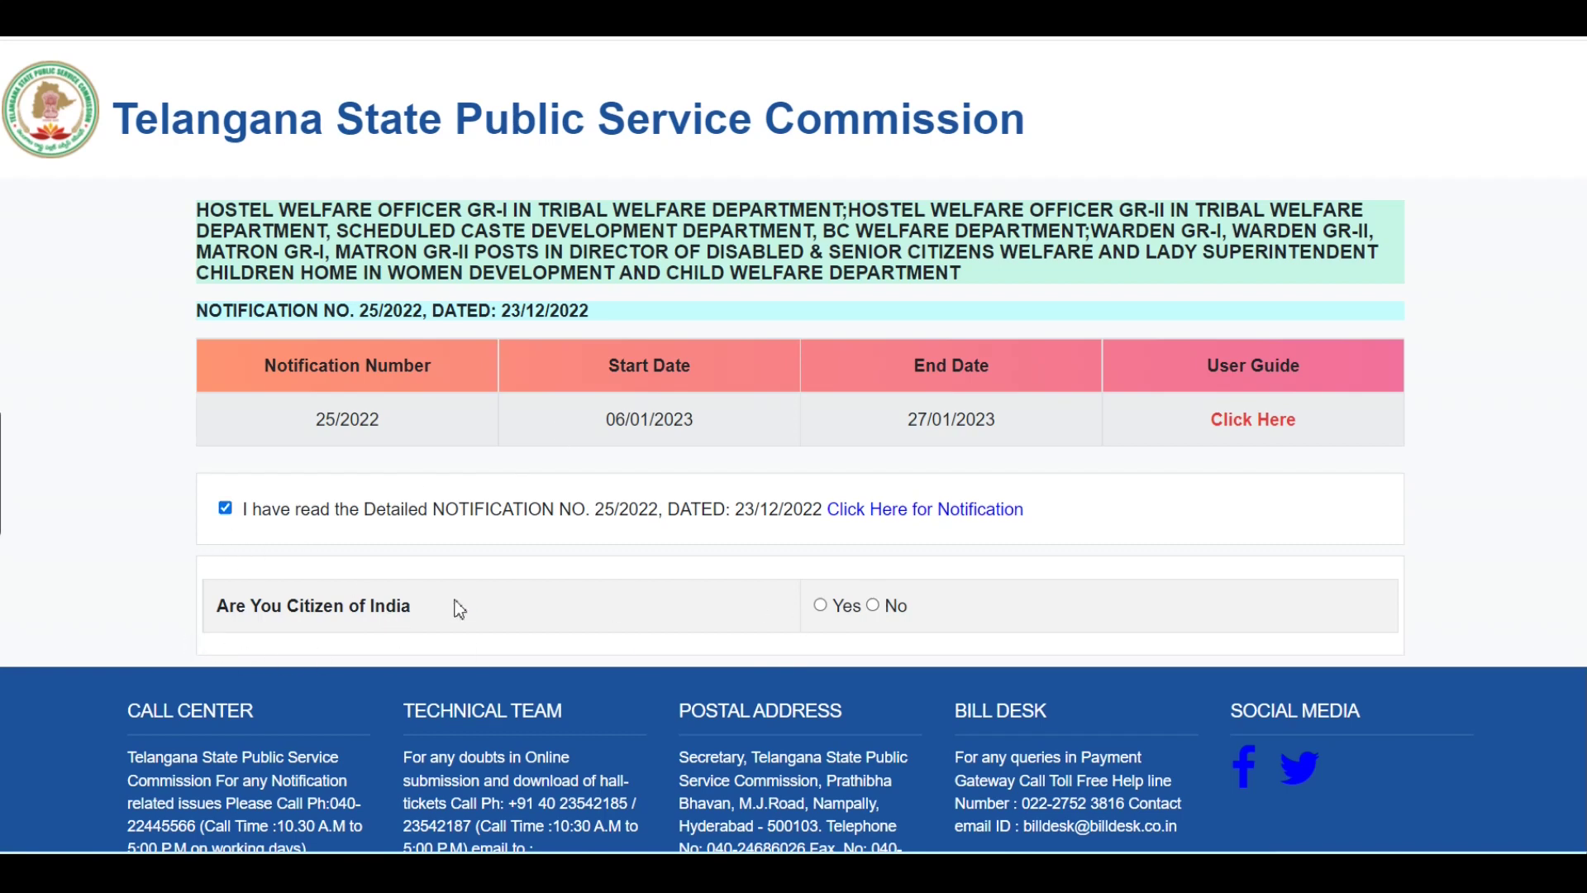
Answer Yes to 'Are You Citizen of India' and scroll through the pre-filled candidate details.
click(821, 606)
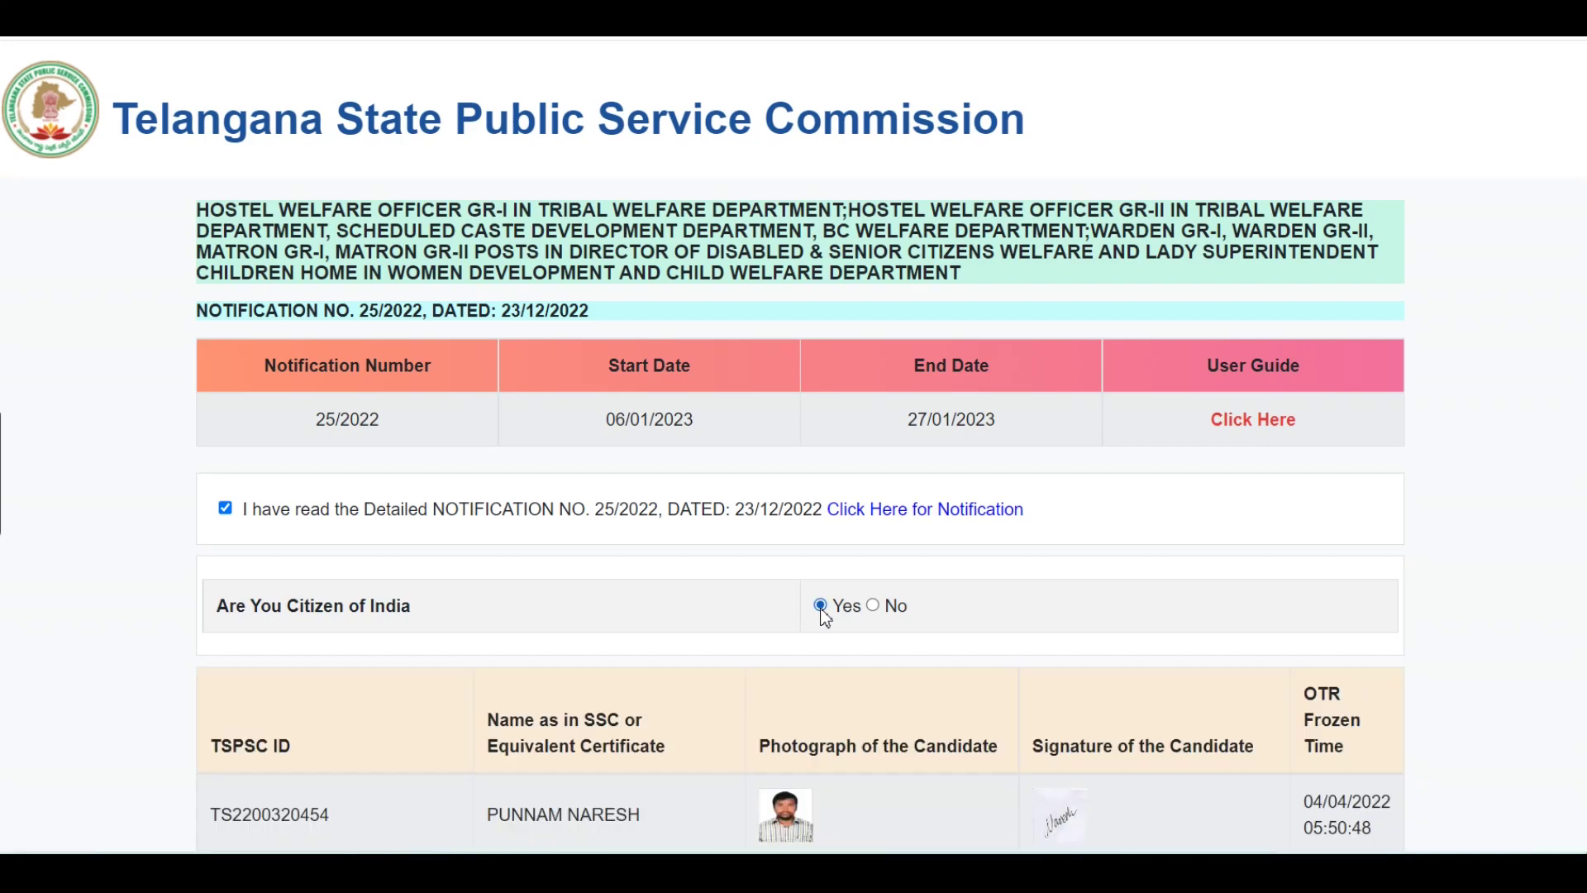
scroll(1043, 616, down, 10)
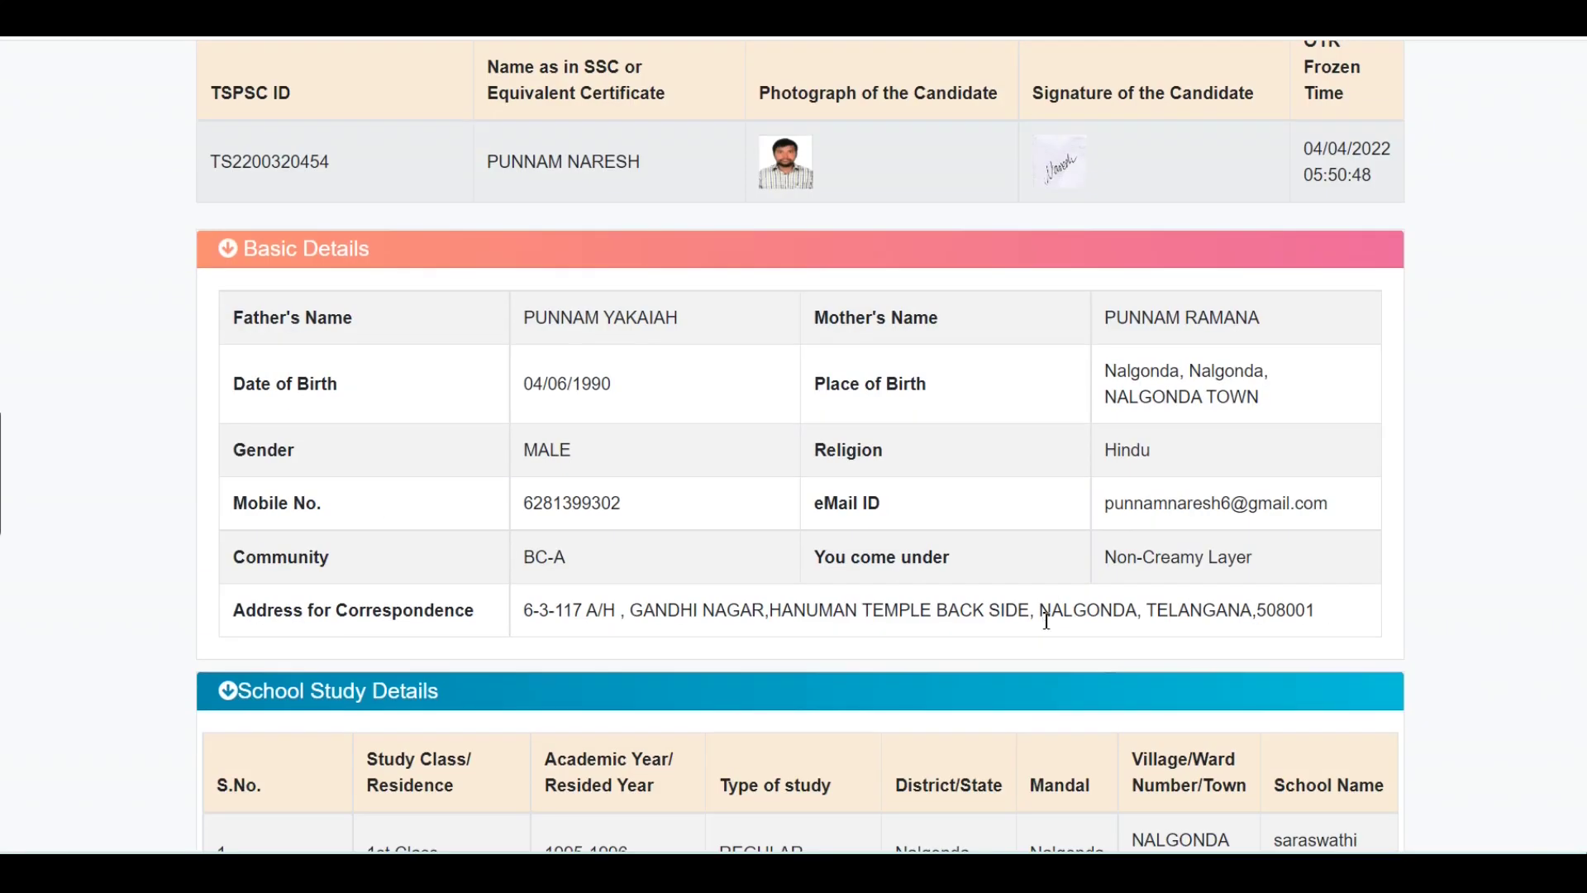
scroll(1046, 620, down, 10)
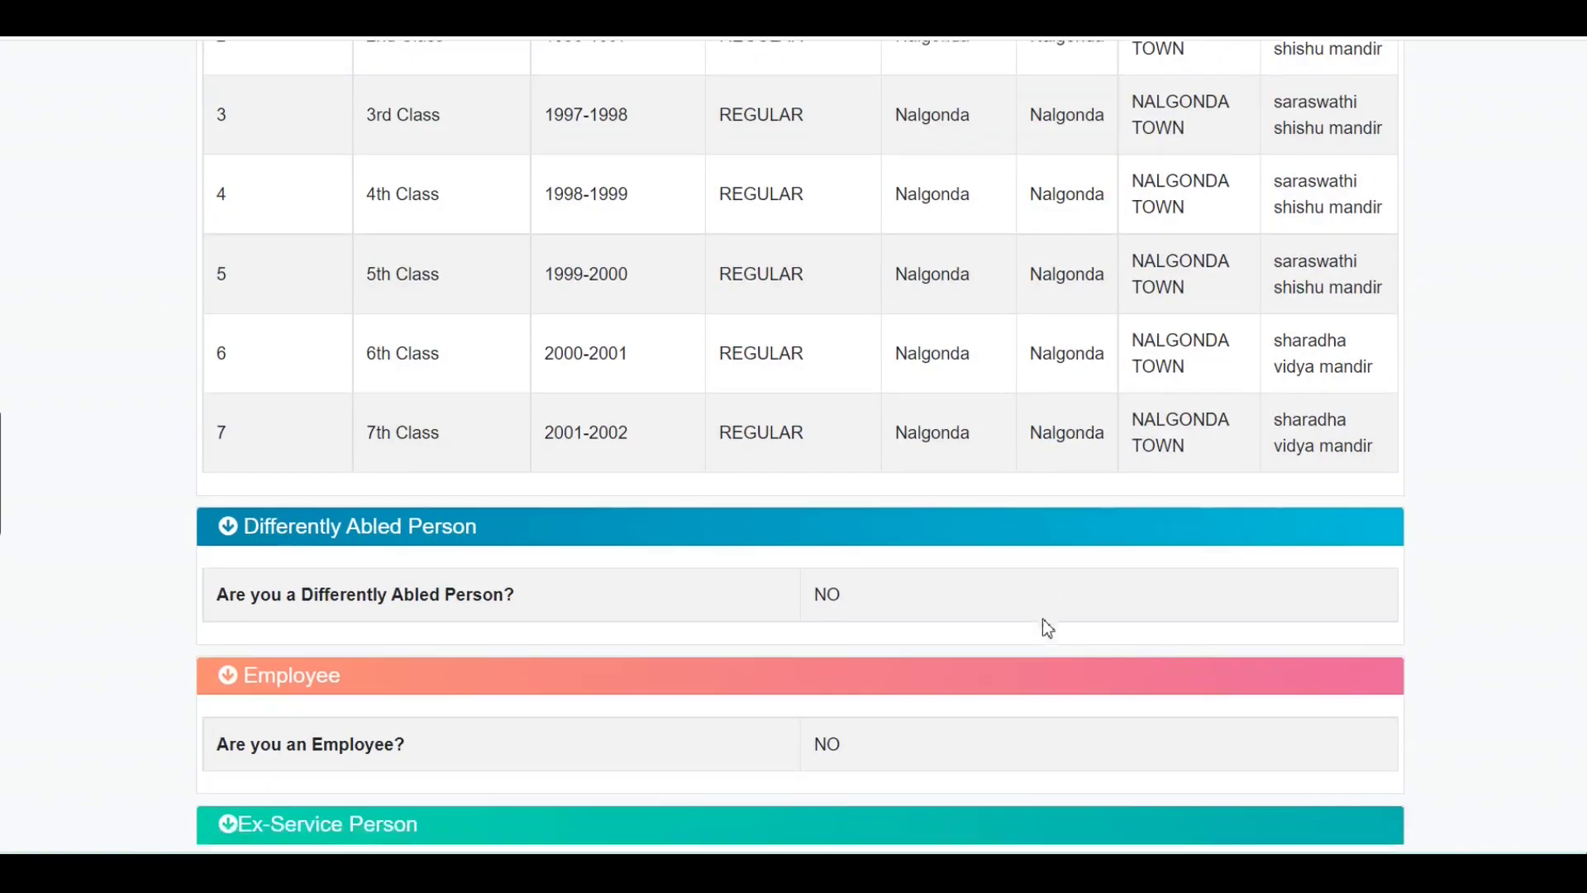
scroll(1045, 621, down, 8)
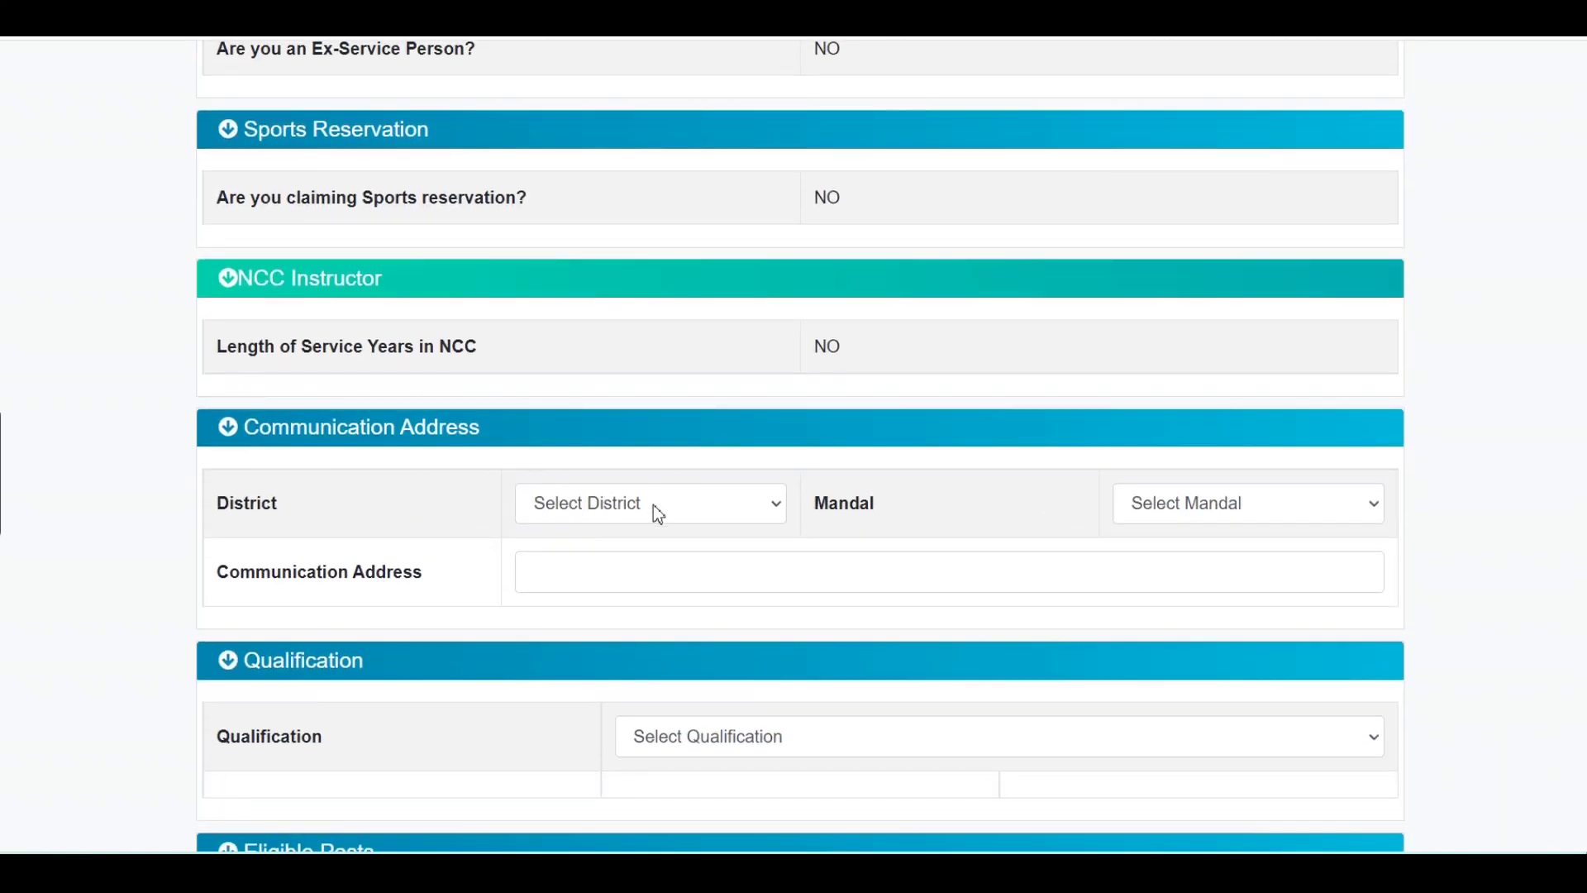
Set both the District and the Mandal of the communication address to Nalgonda.
click(658, 512)
scroll(675, 396, down, 1)
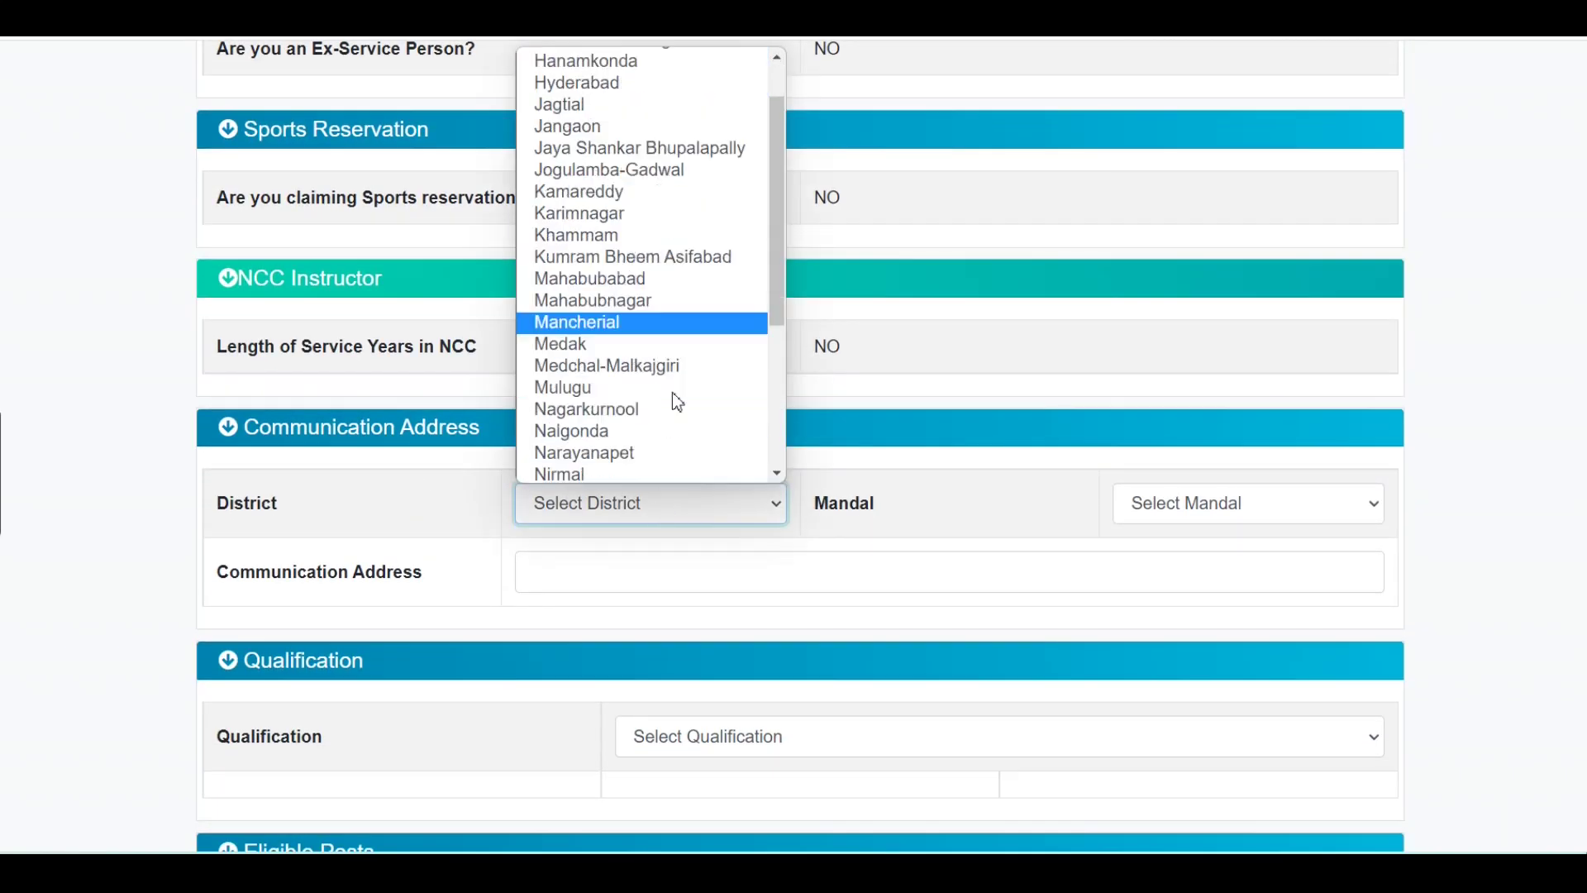
scroll(677, 401, down, 4)
scroll(648, 188, up, 4)
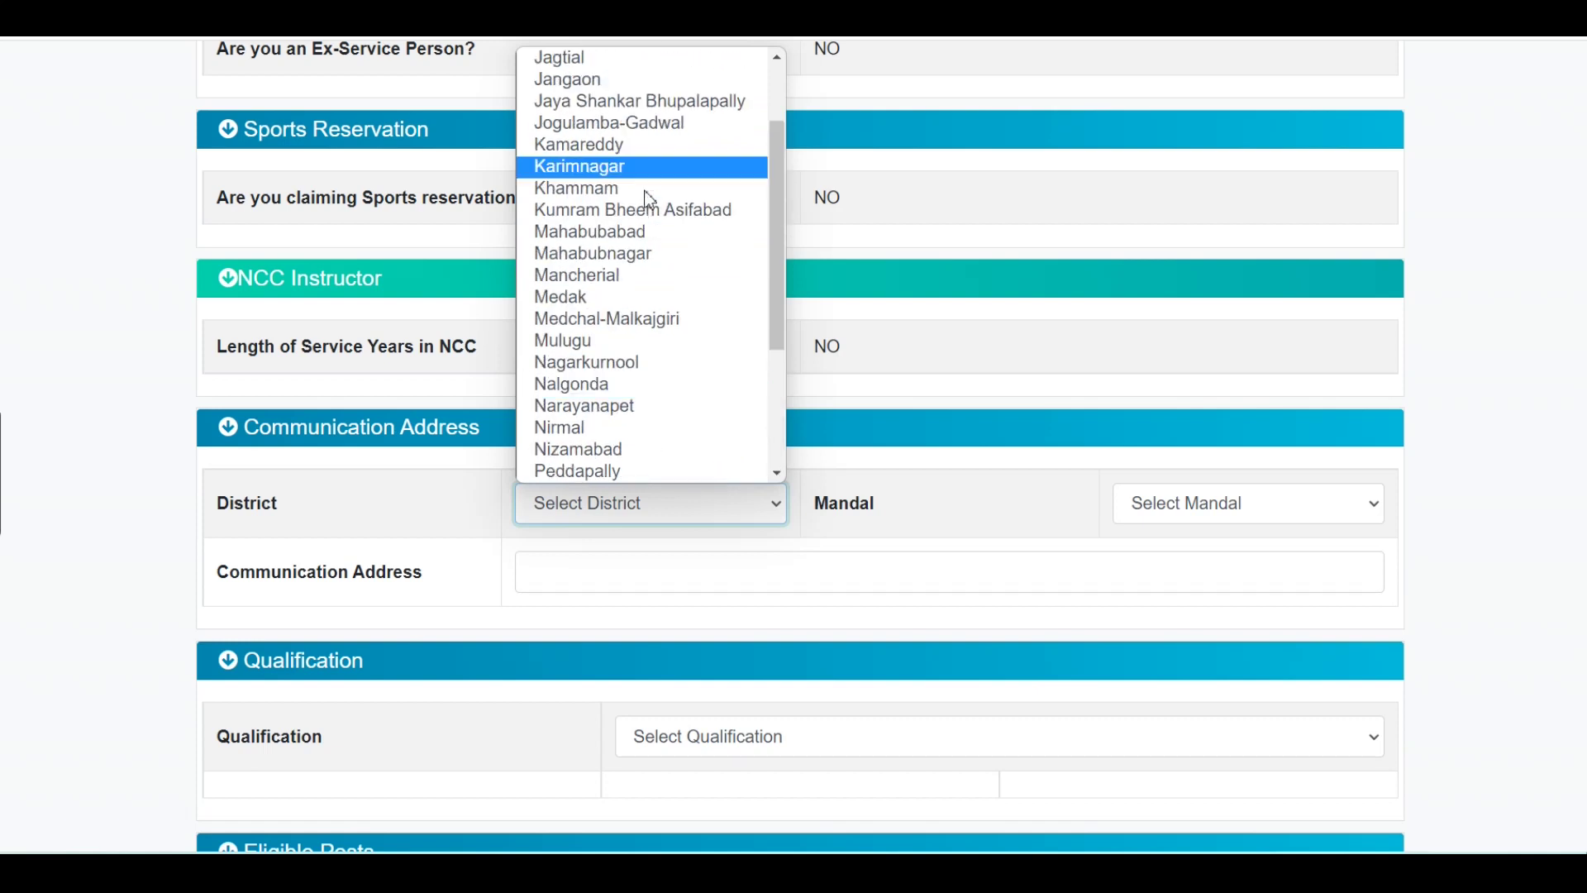
click(639, 384)
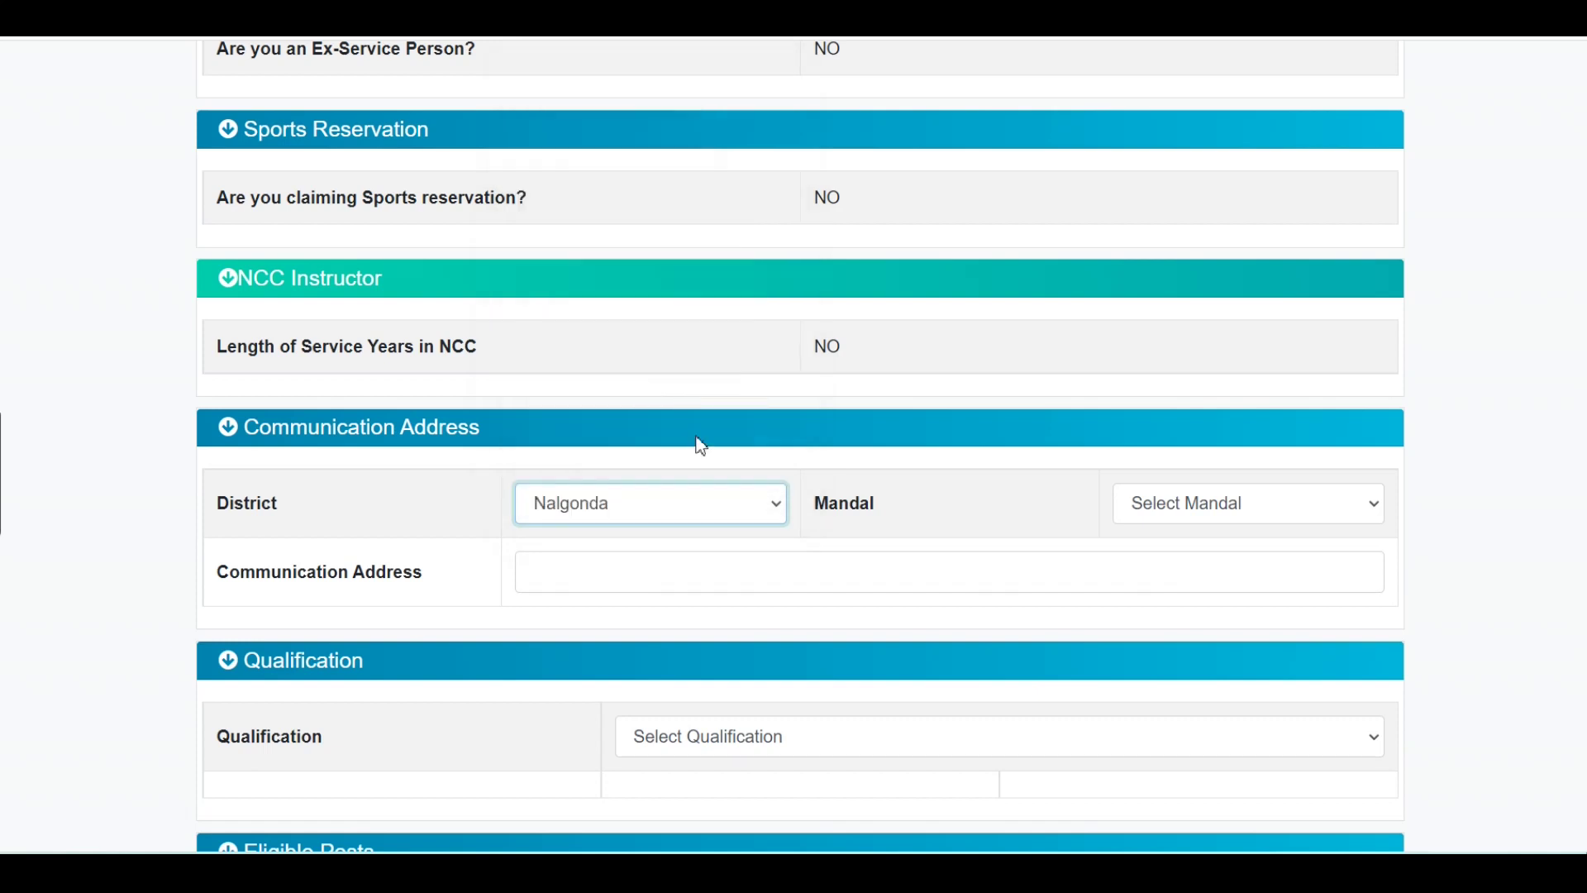
click(1170, 514)
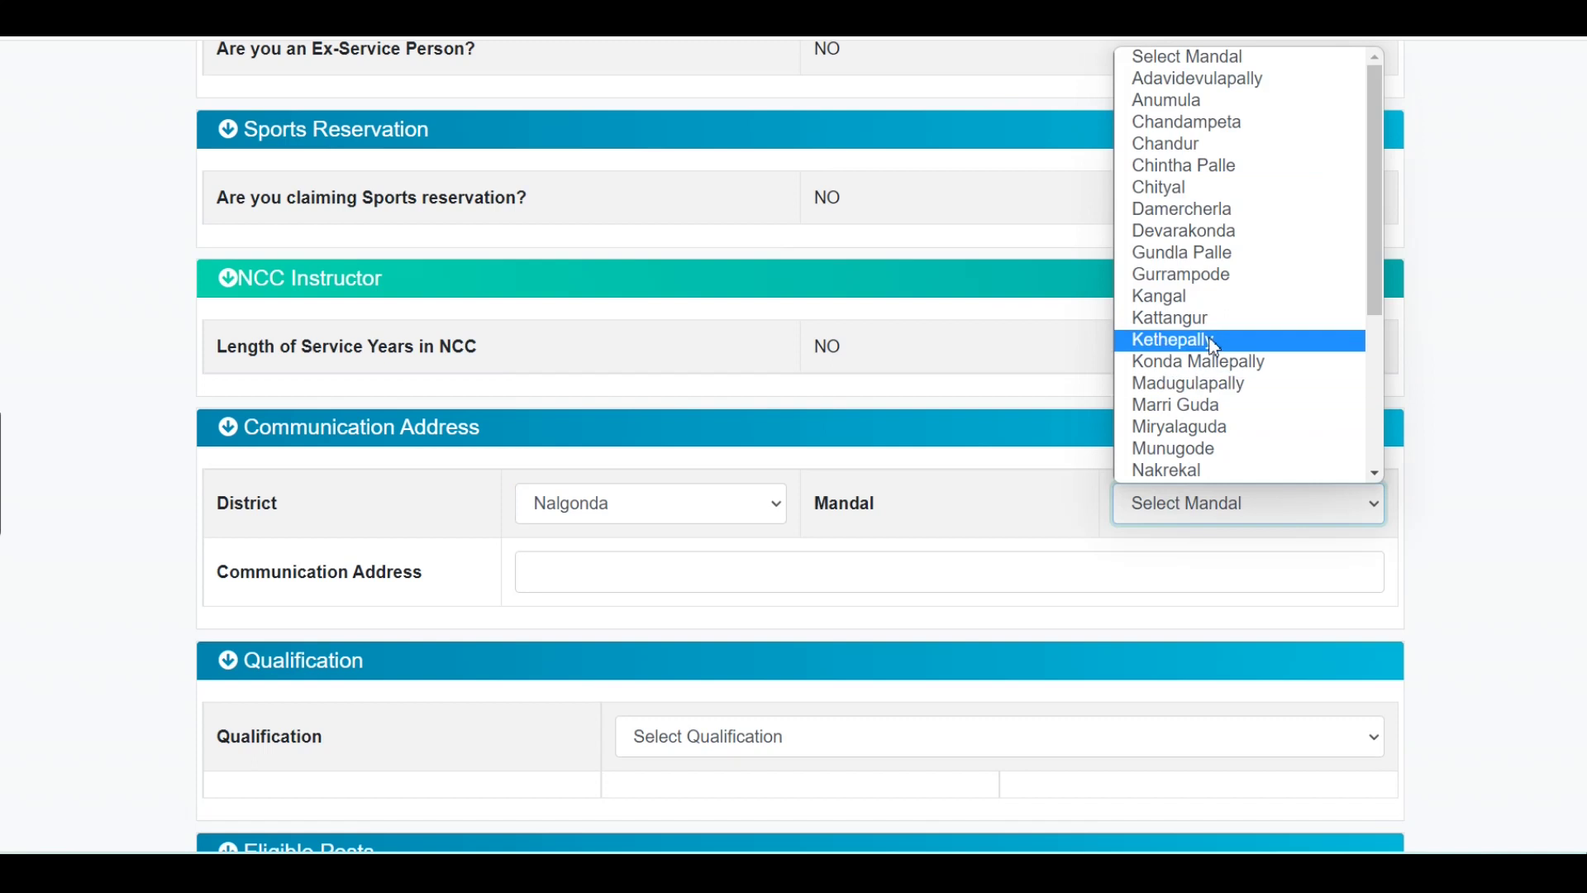
scroll(1216, 345, down, 3)
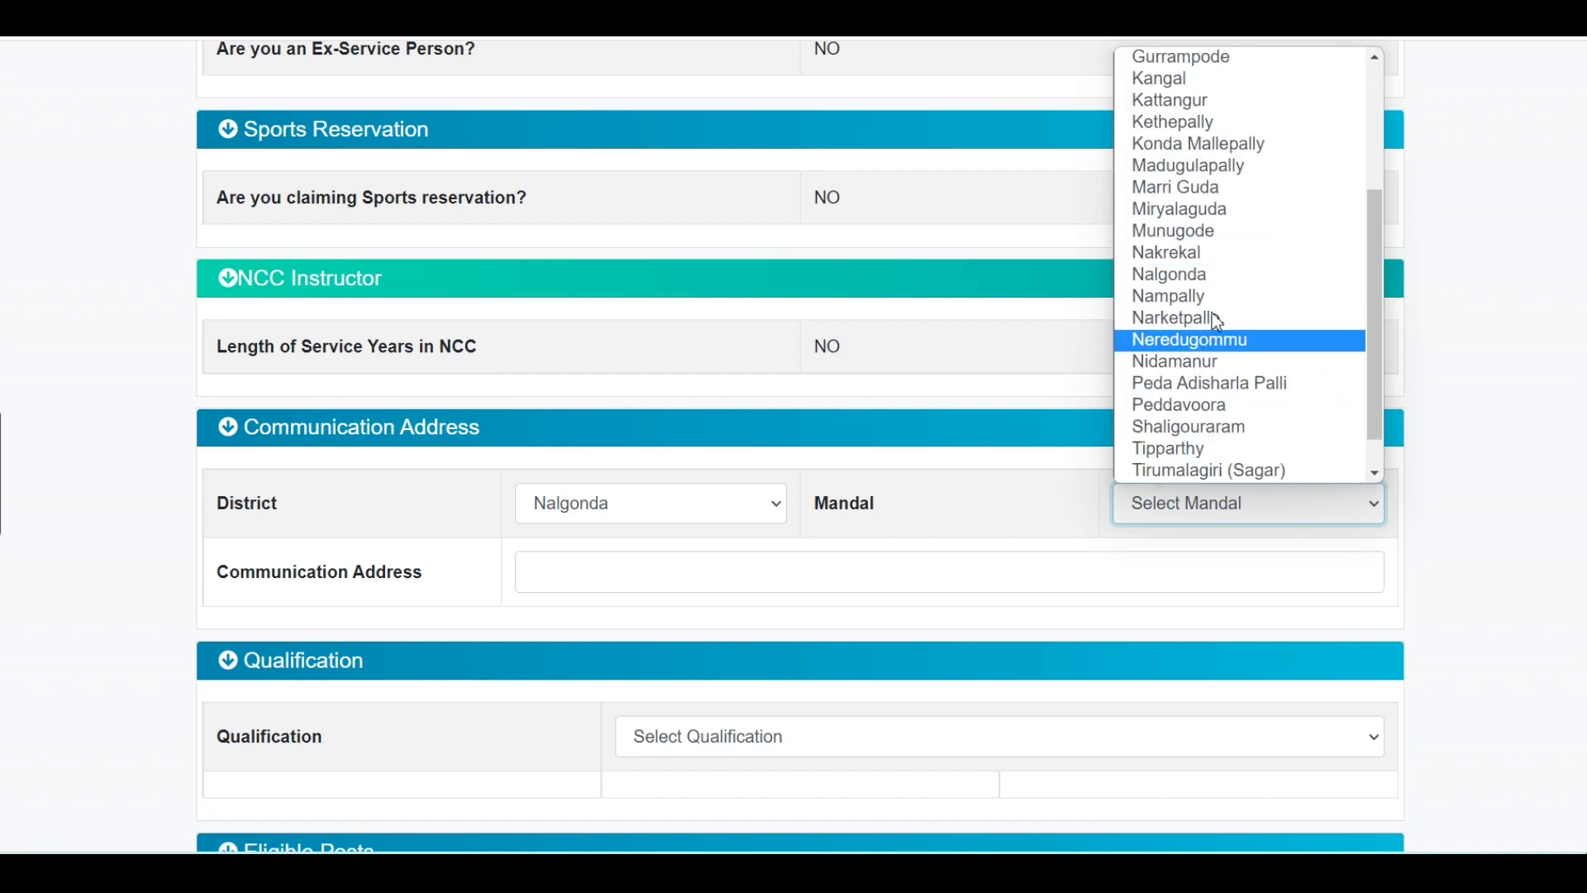
click(1218, 282)
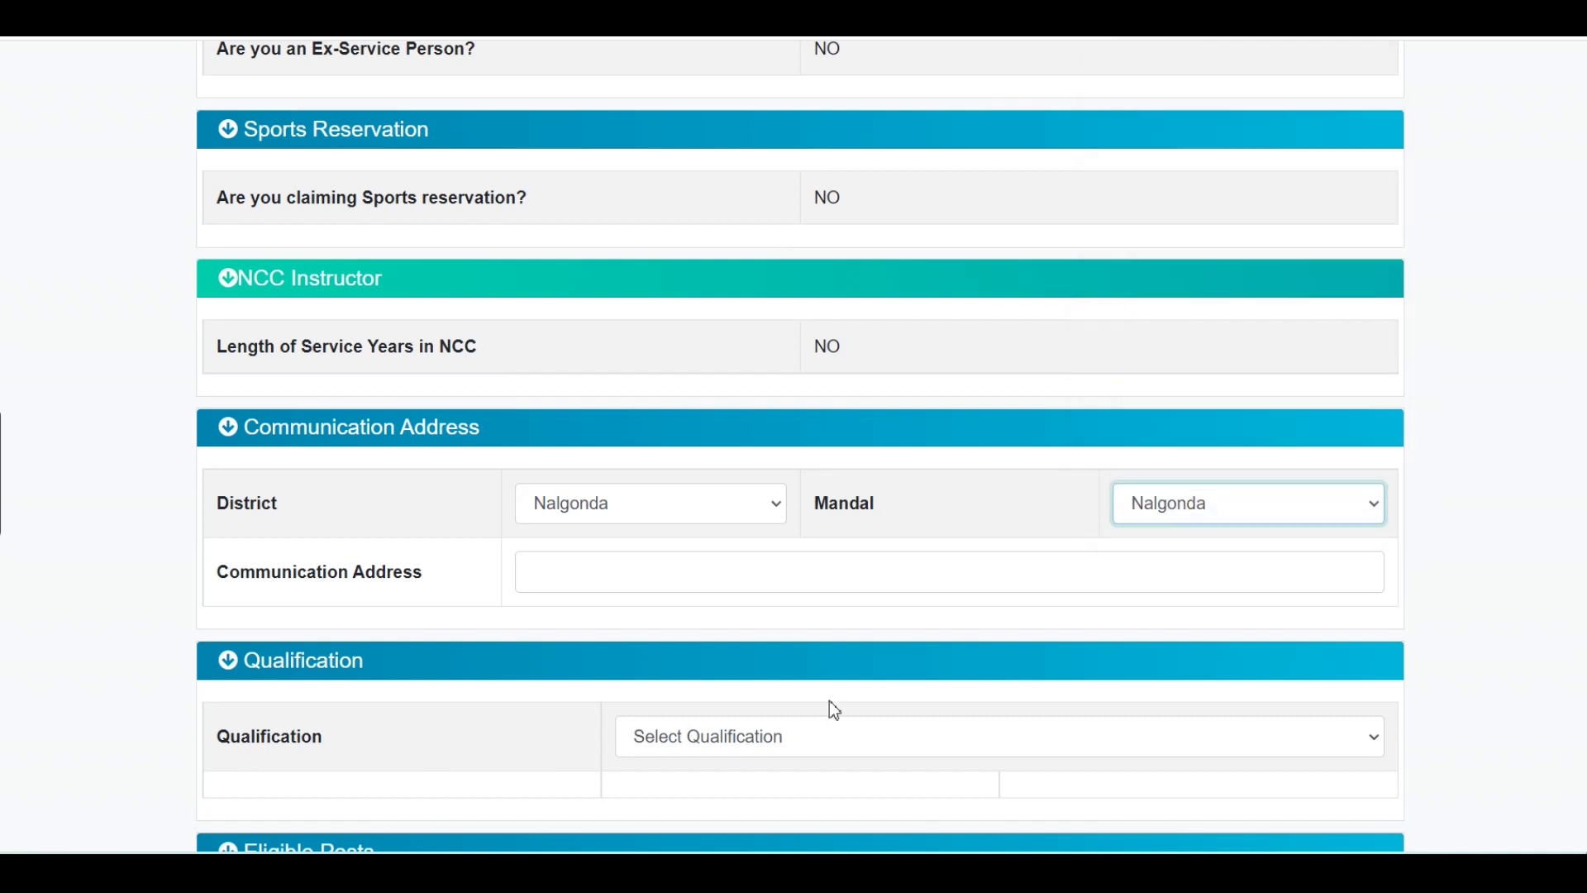
Fill the communication address line from the saved autofill suggestion.
click(595, 572)
scroll(780, 644, down, 3)
click(779, 643)
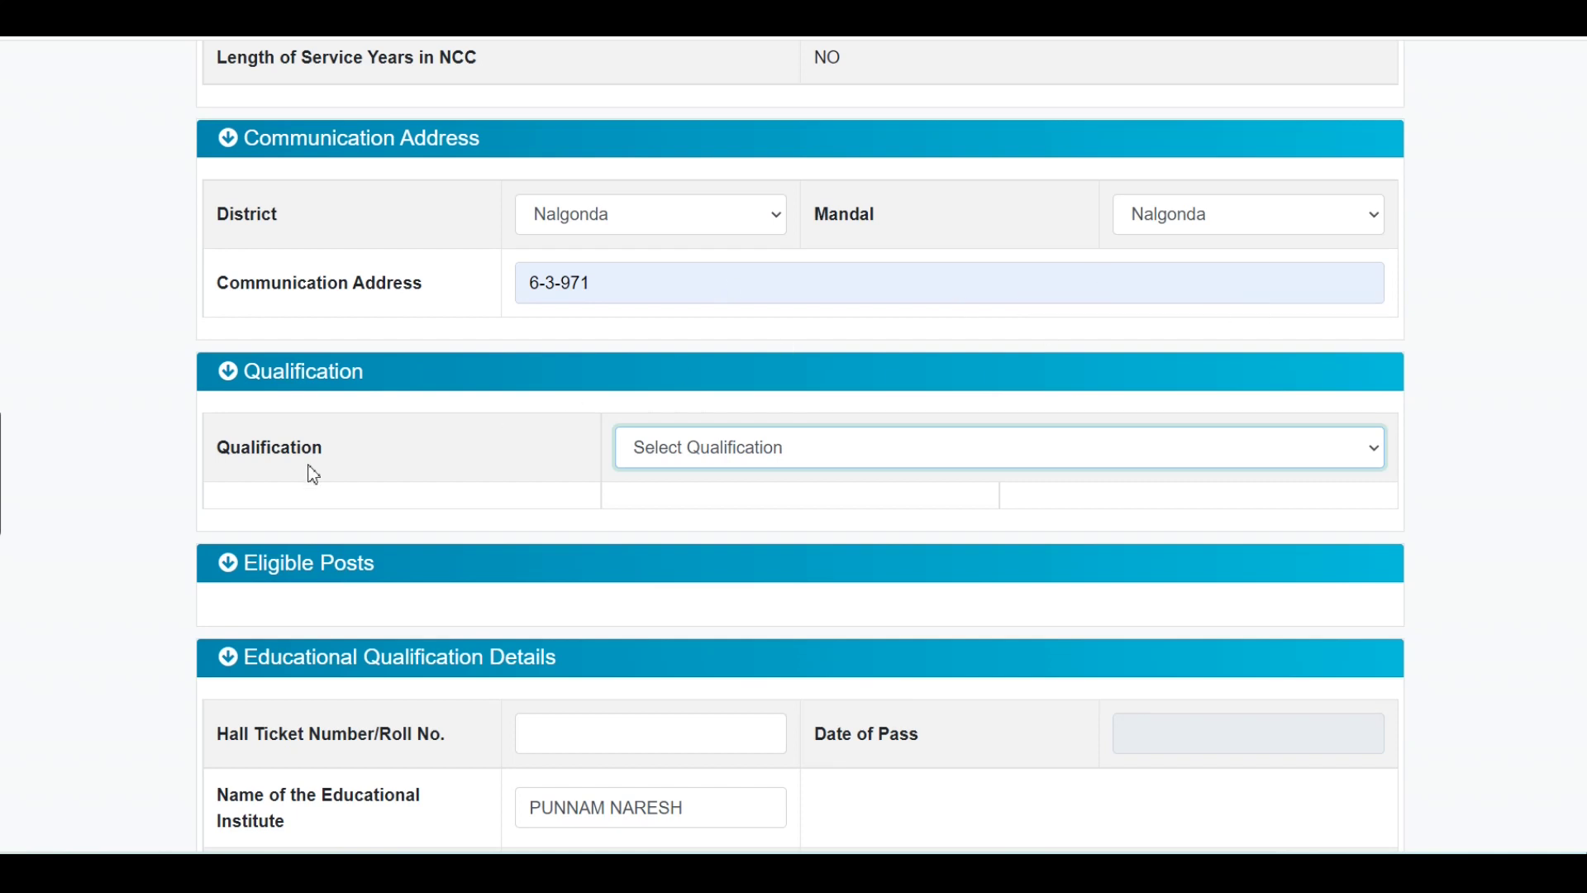
Choose Bachelor Degree with B.Ed. as the qualification and scroll to the degree details.
click(734, 466)
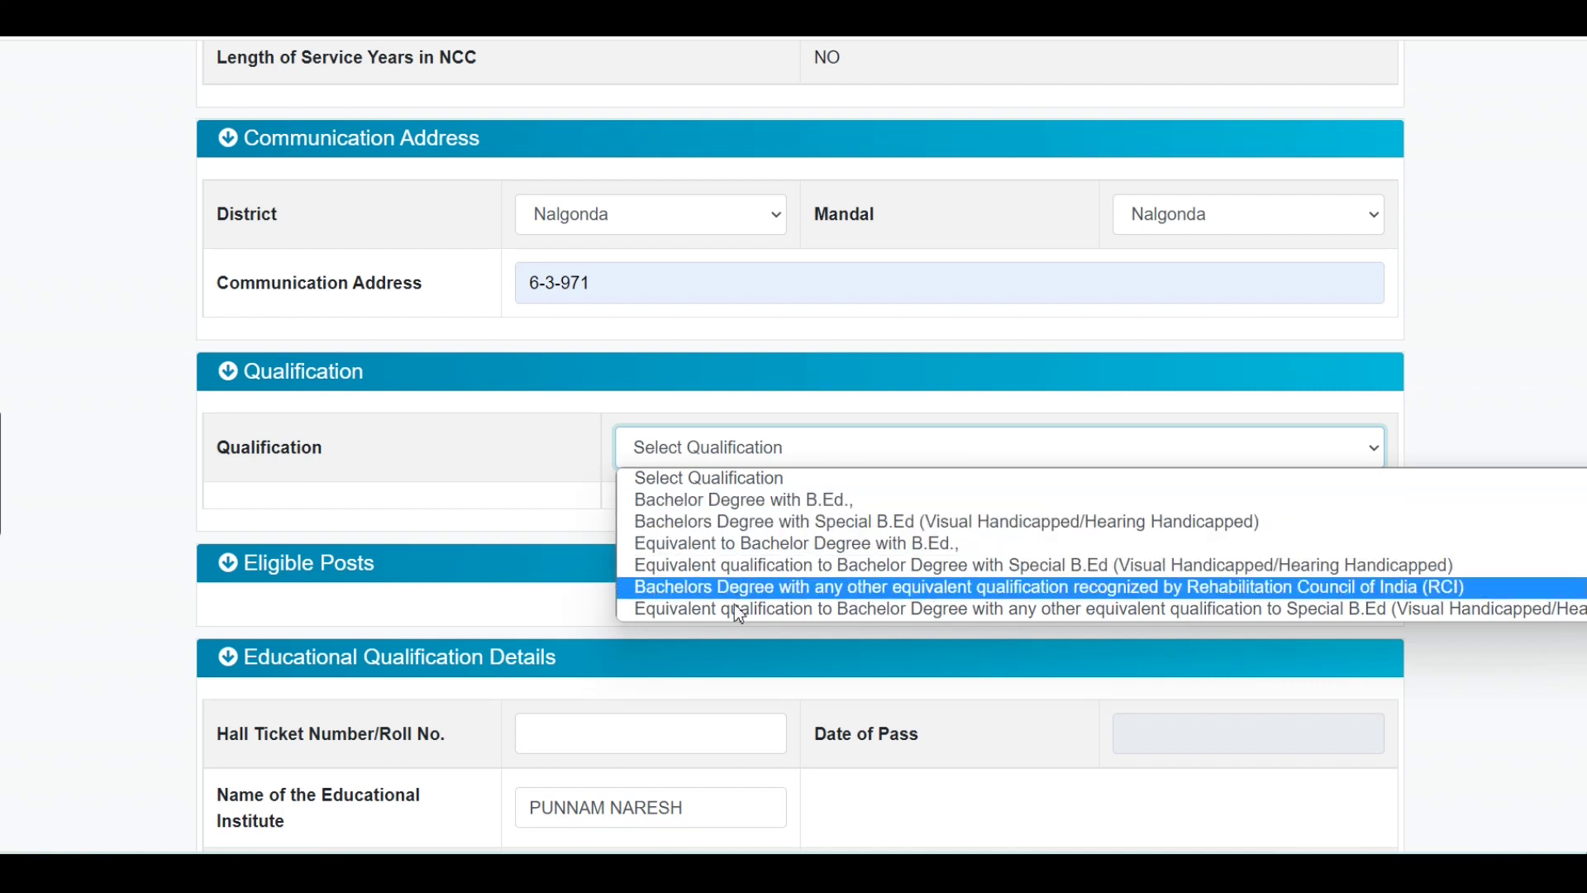
click(748, 501)
scroll(748, 506, down, 5)
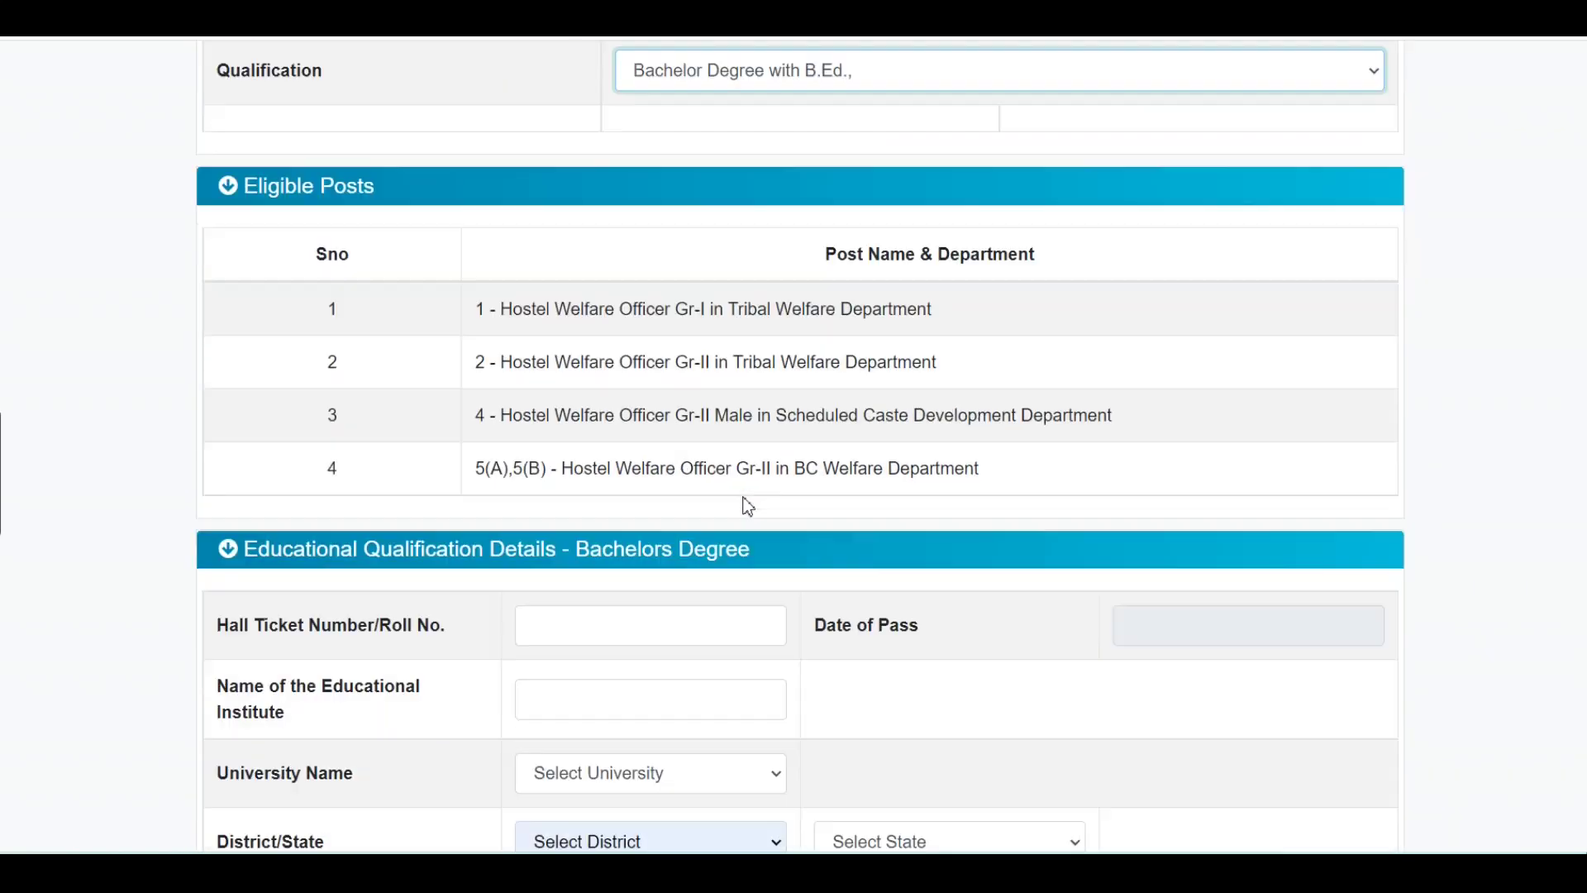
scroll(746, 507, down, 2)
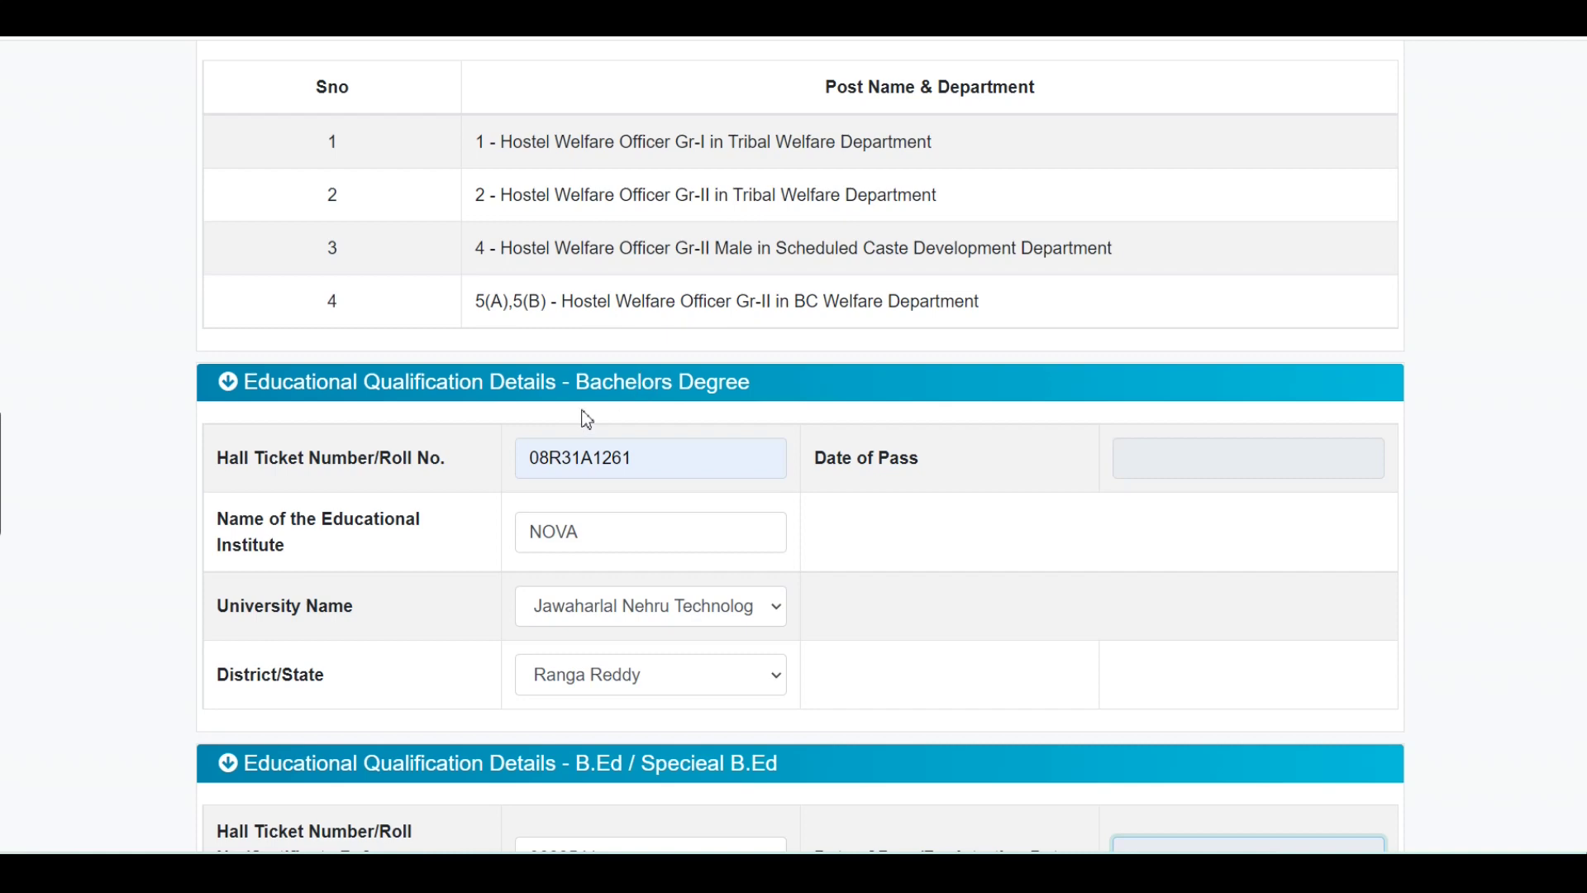
Set the Bachelors Degree date of pass to a day in December 2022.
scroll(728, 450, down, 3)
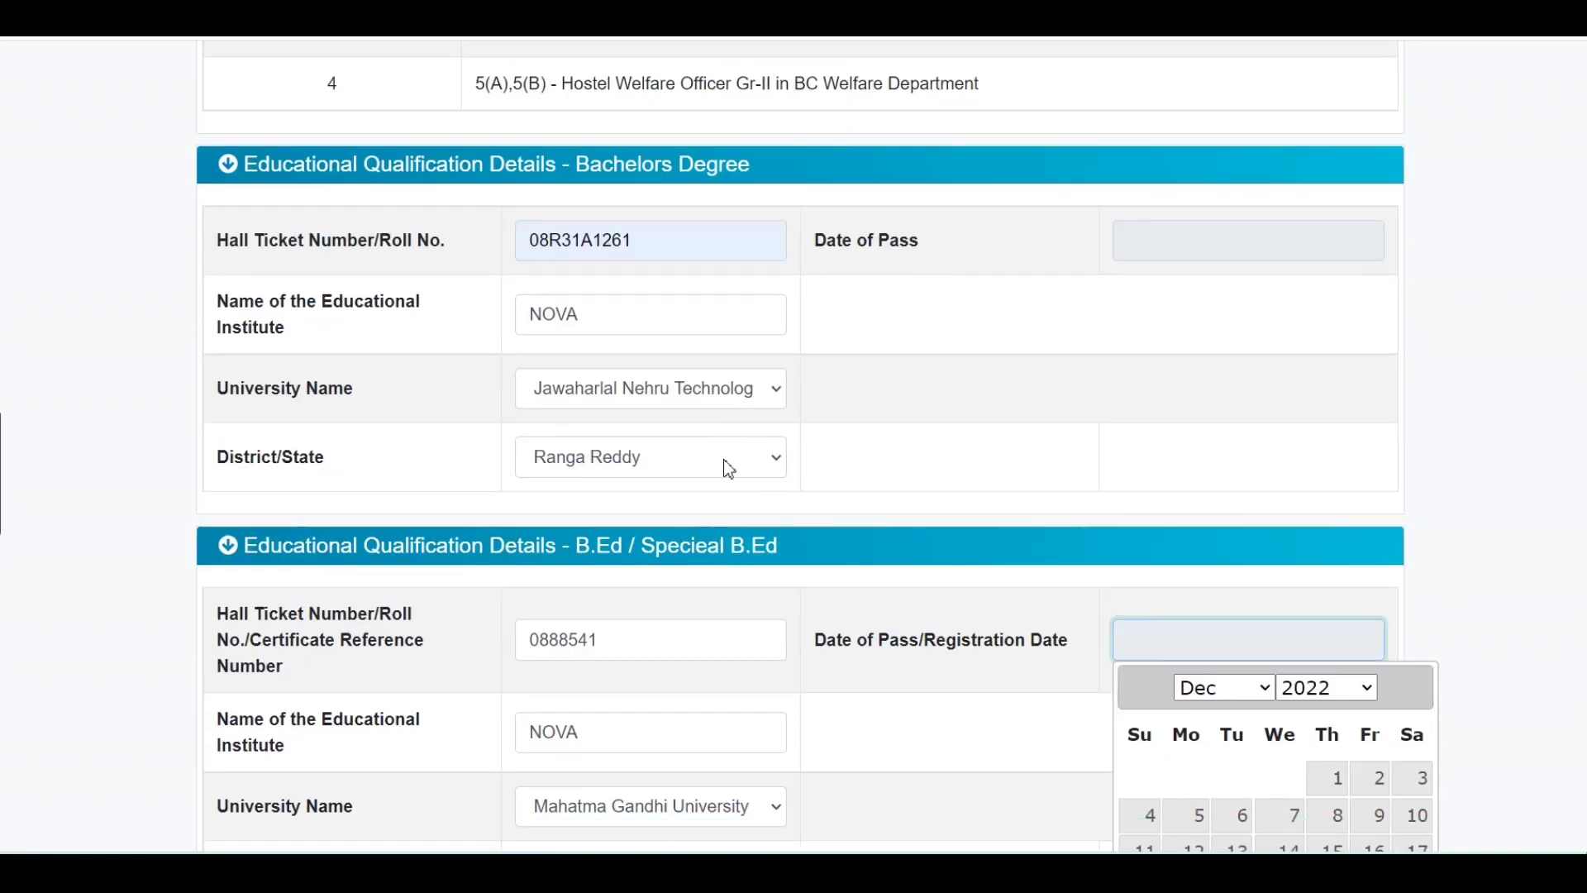
scroll(895, 689, down, 2)
scroll(894, 685, up, 2)
click(1183, 234)
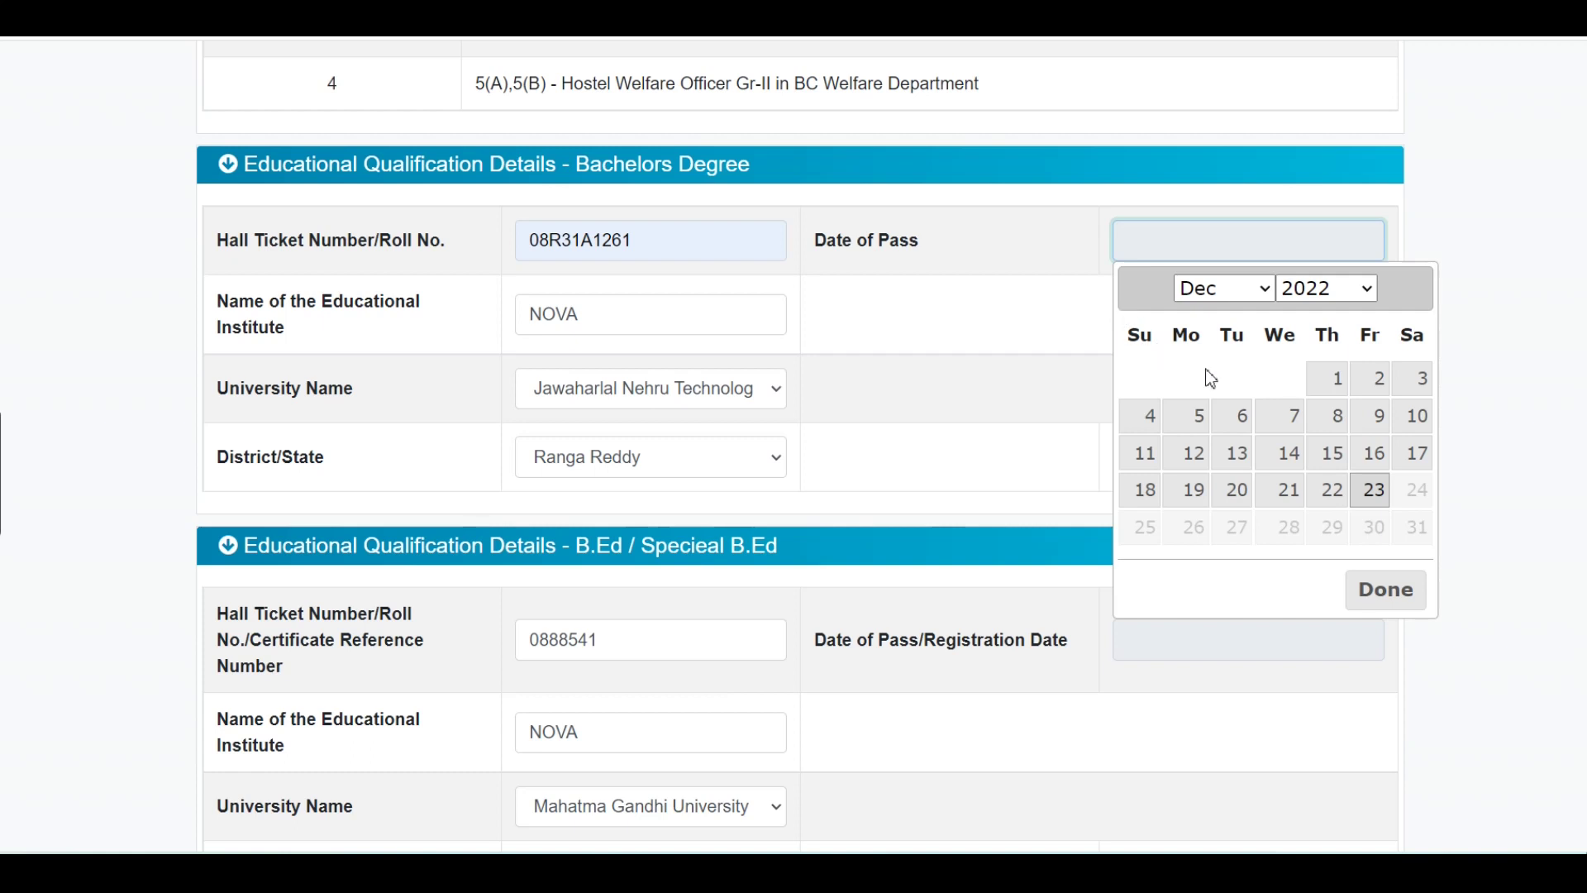
click(1345, 378)
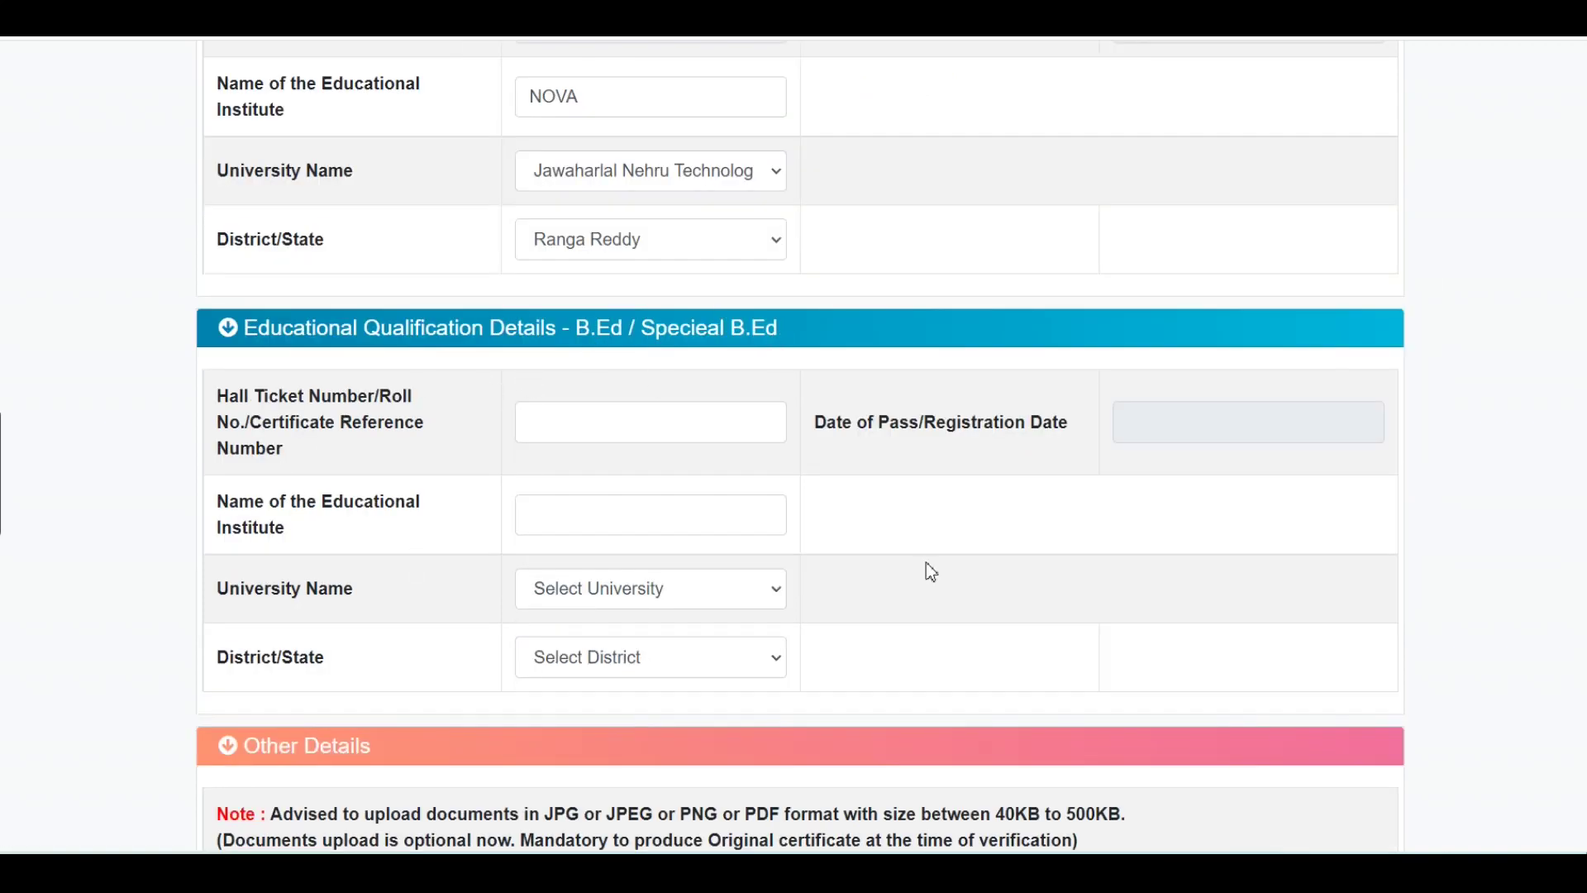
Enter the B.Ed hall ticket number and select Mahatma Gandhi University as the B.Ed university.
click(590, 425)
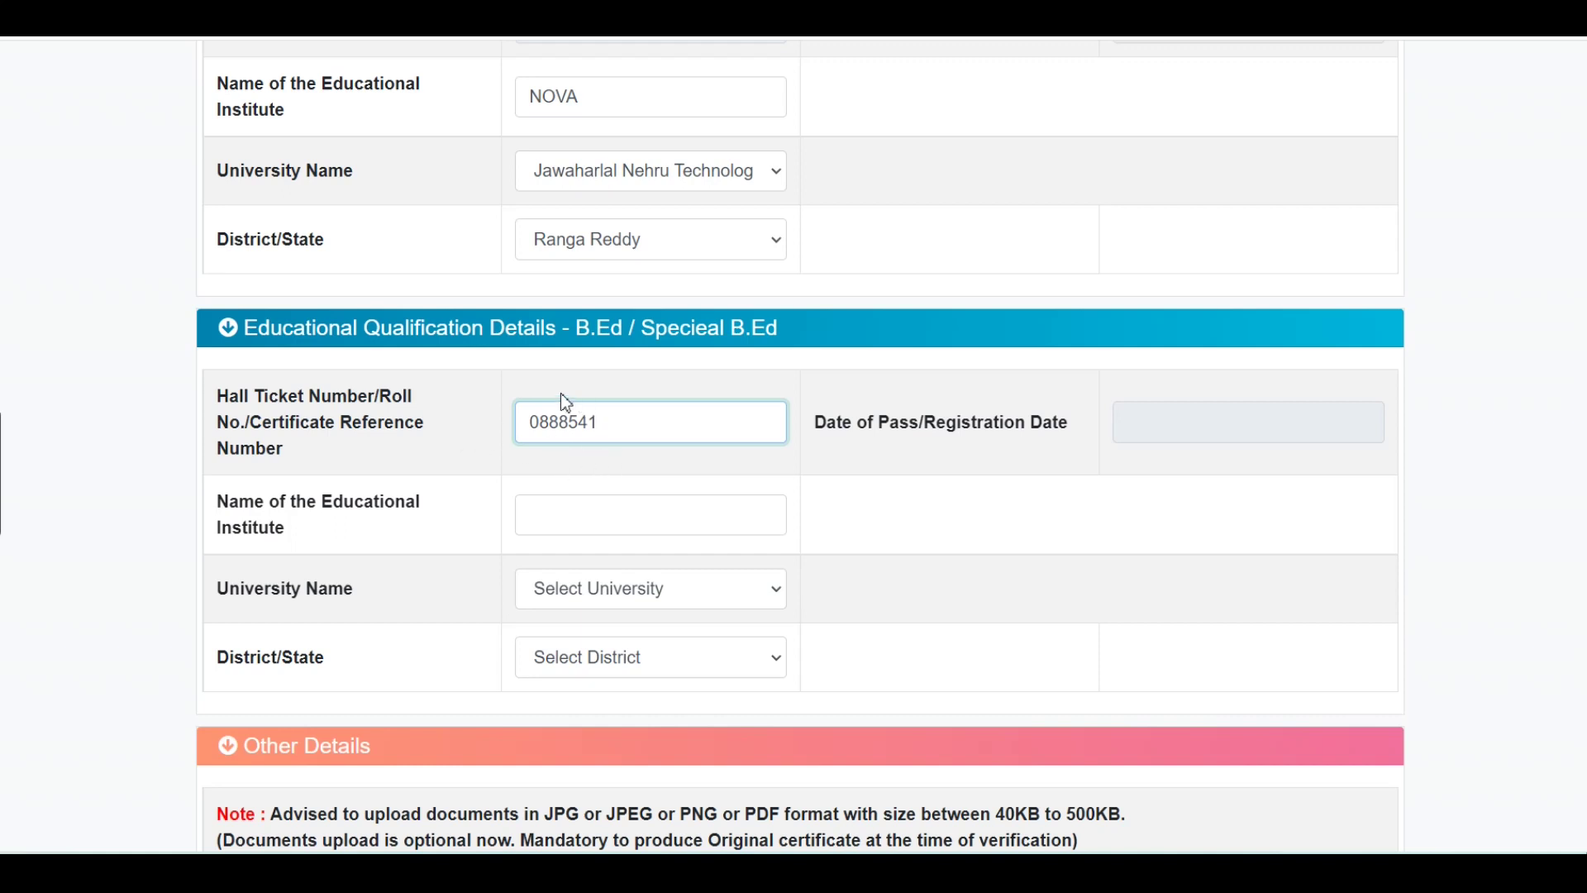
click(563, 522)
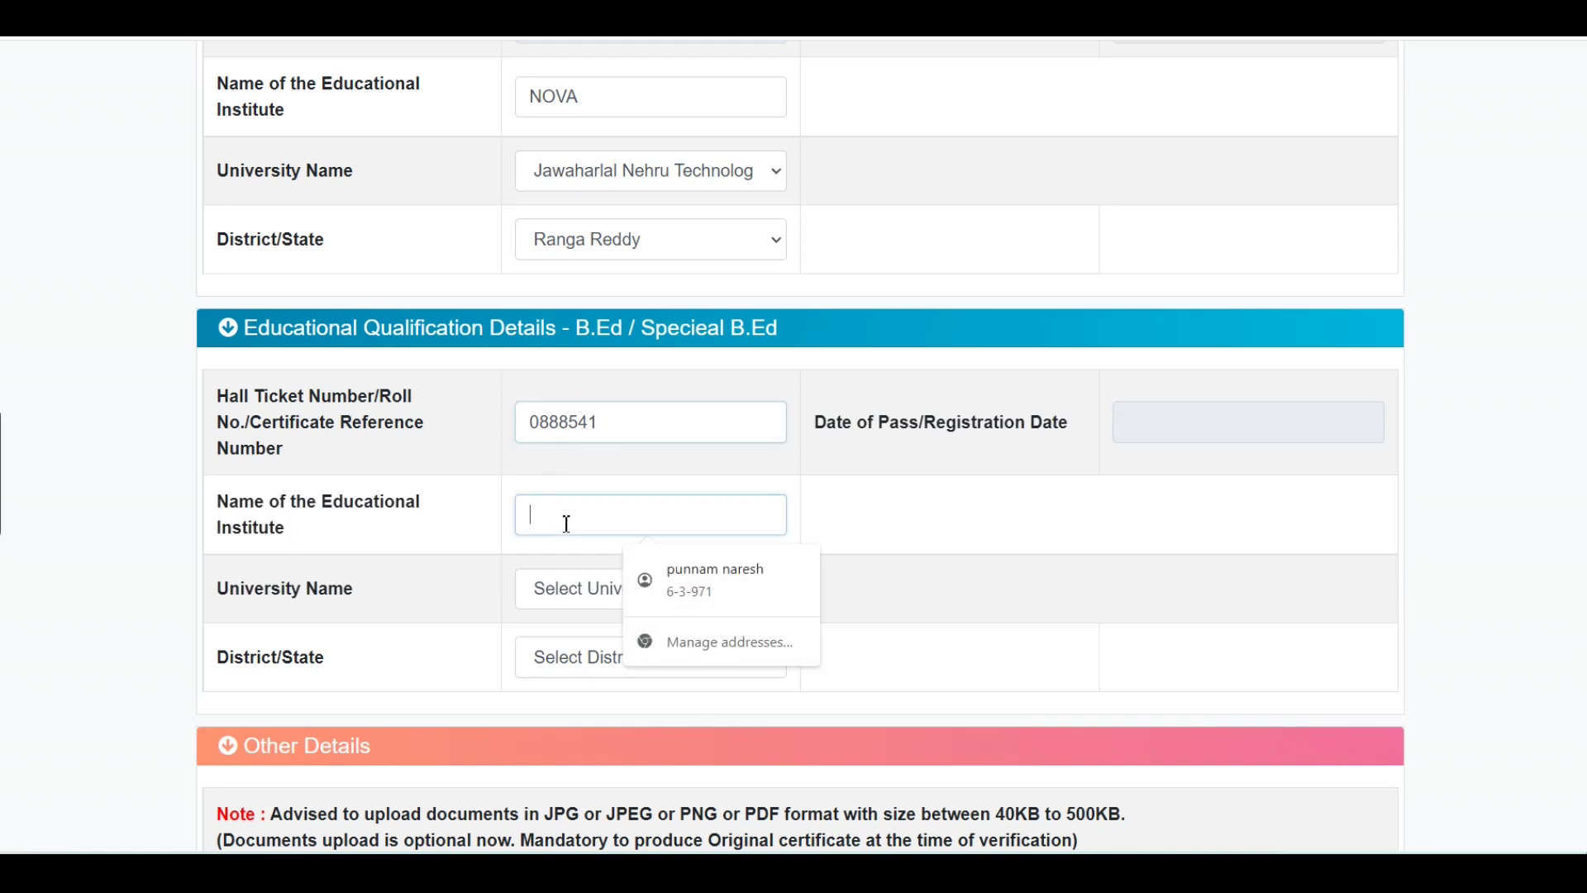
click(581, 593)
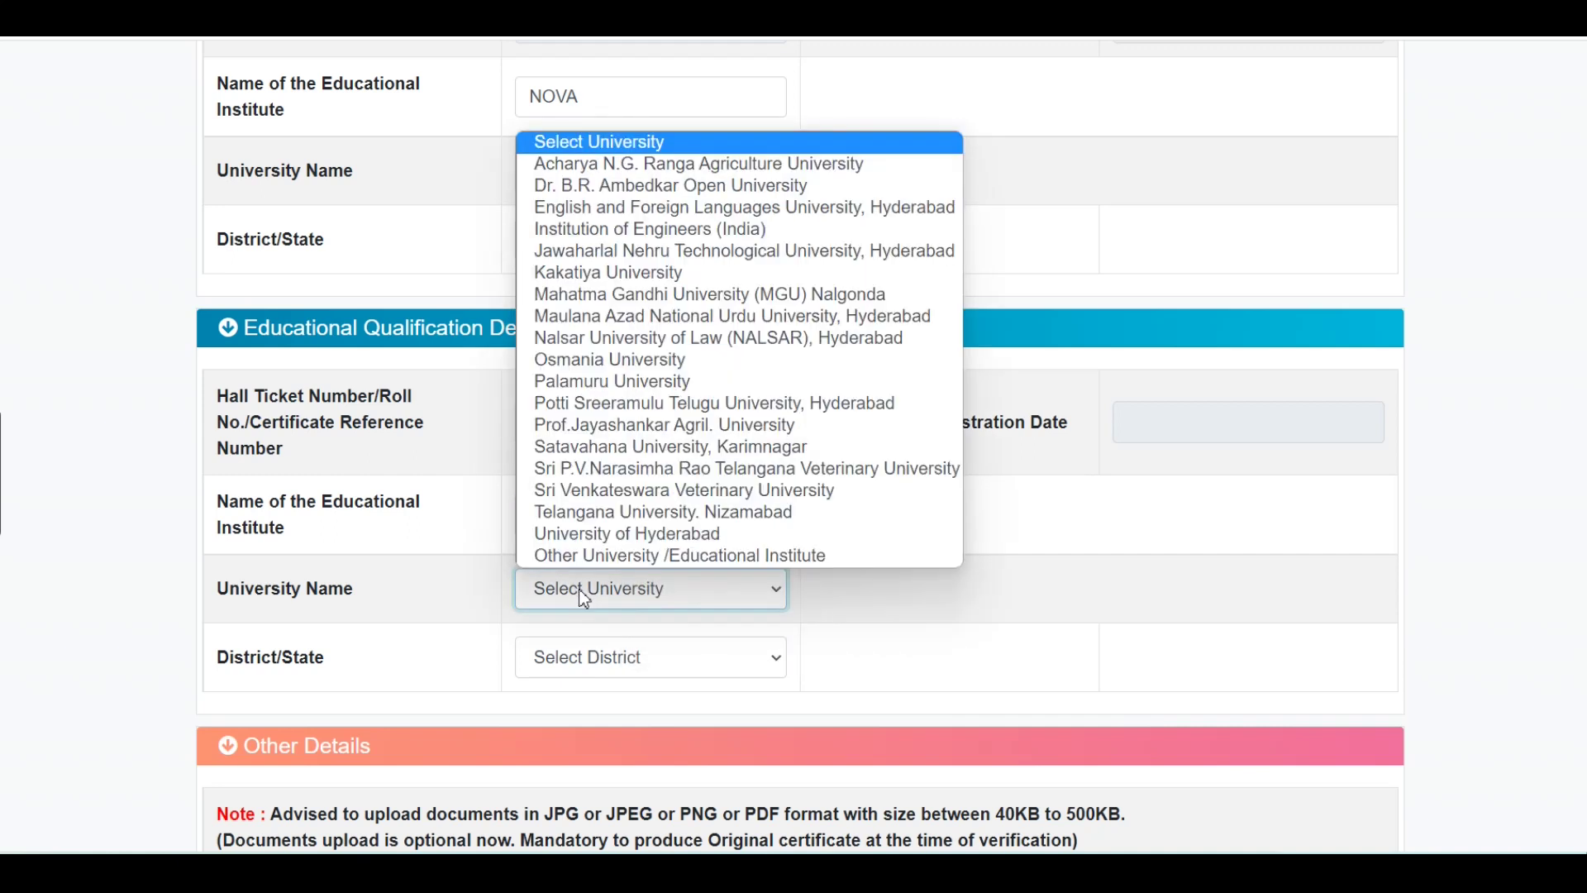
click(802, 294)
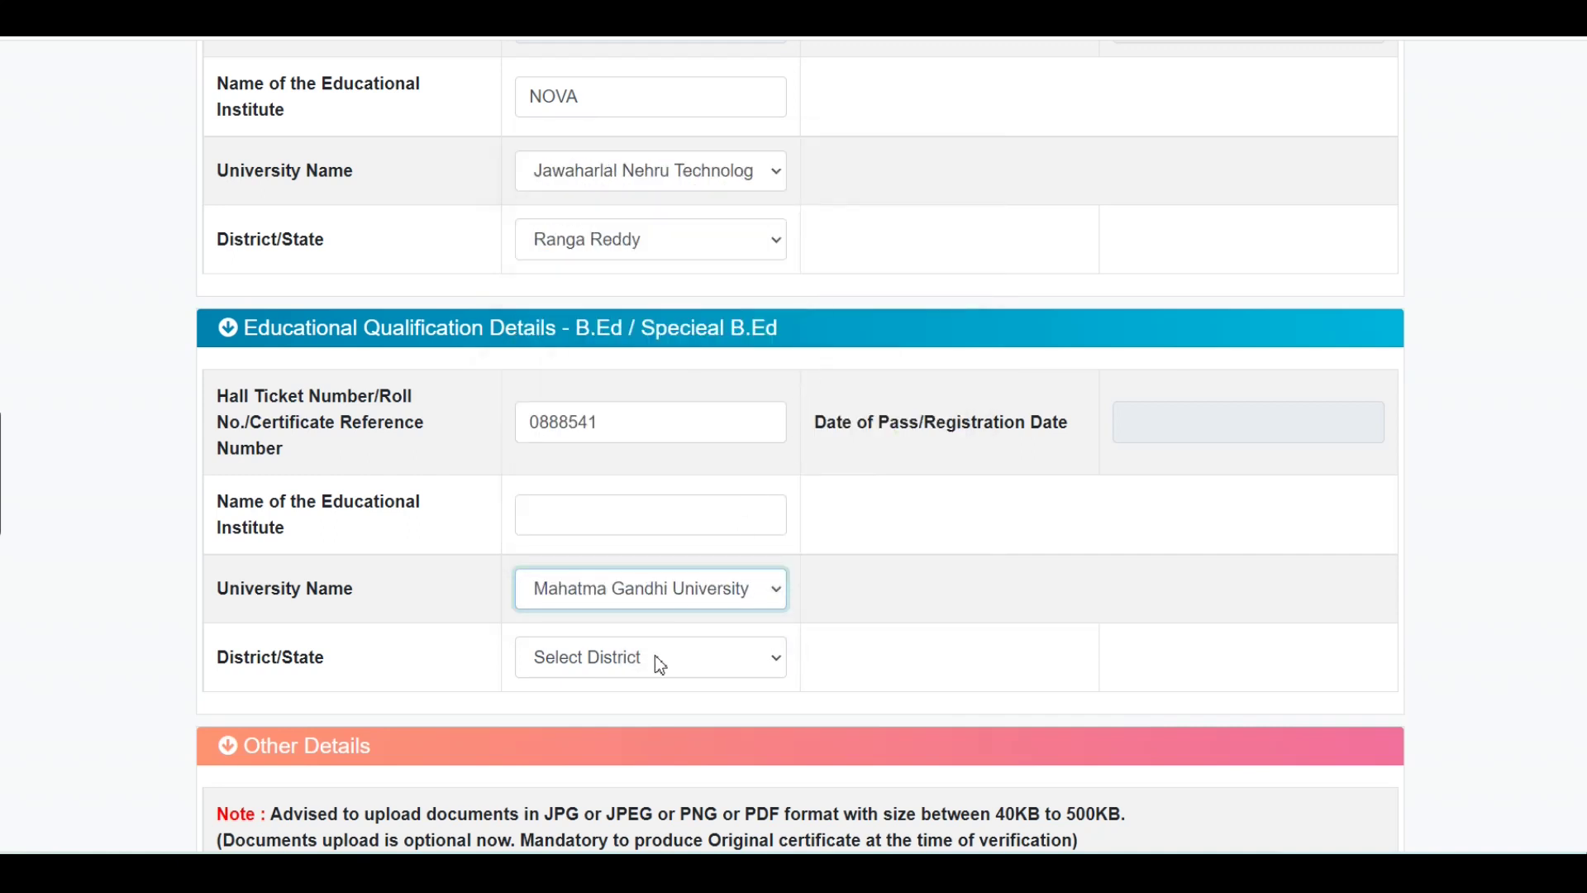
scroll(1005, 686, down, 5)
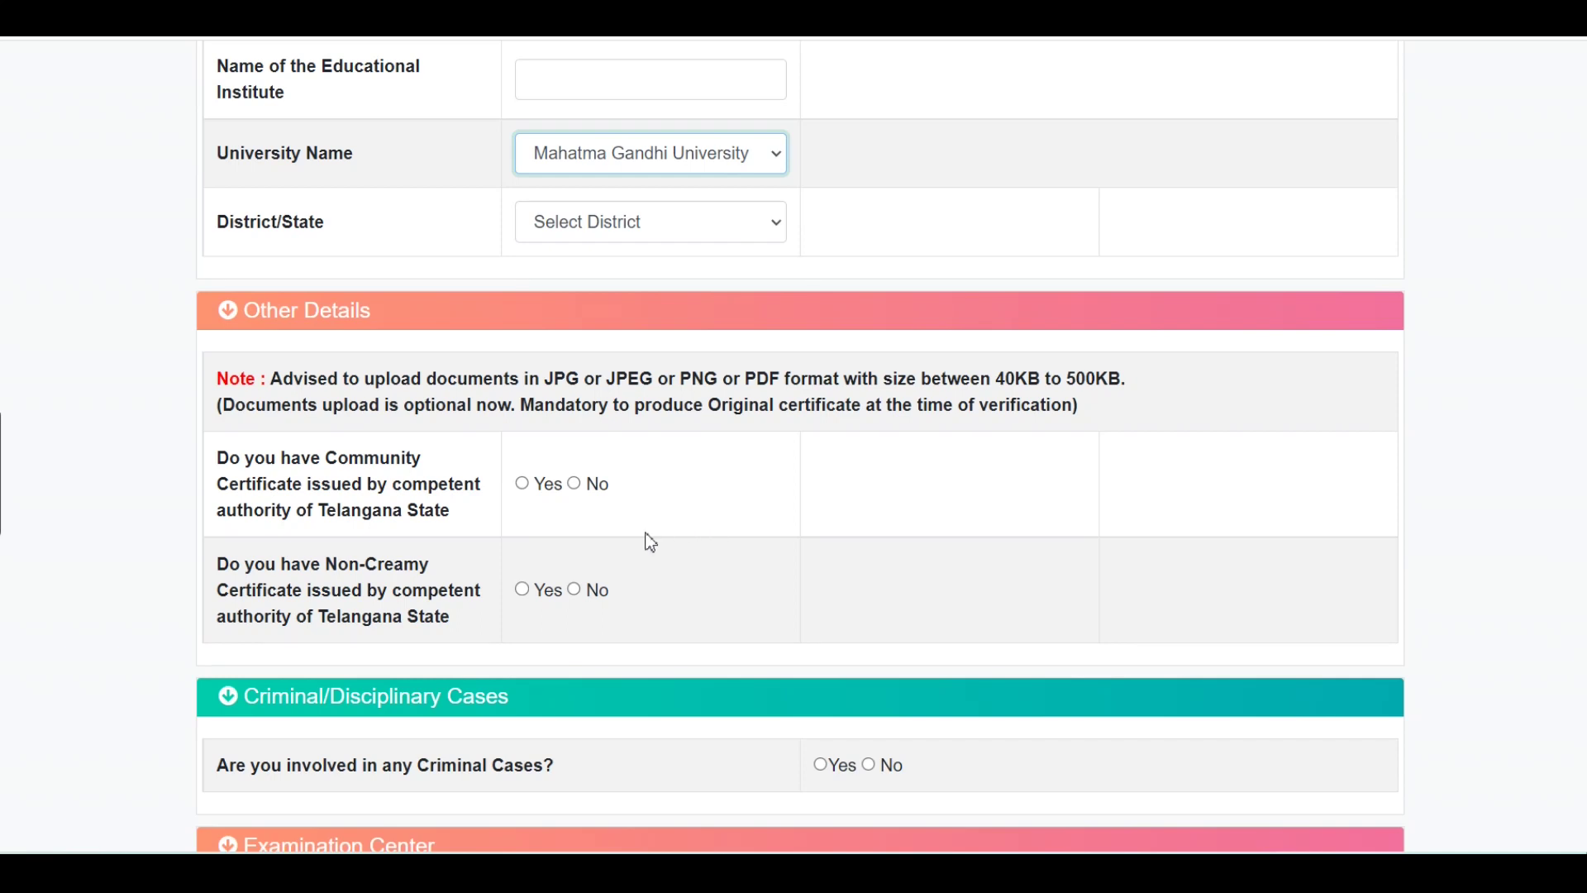
Answer No to Community Certificate and review the exam centre preferences, Nalgonda to Warangal.
click(574, 482)
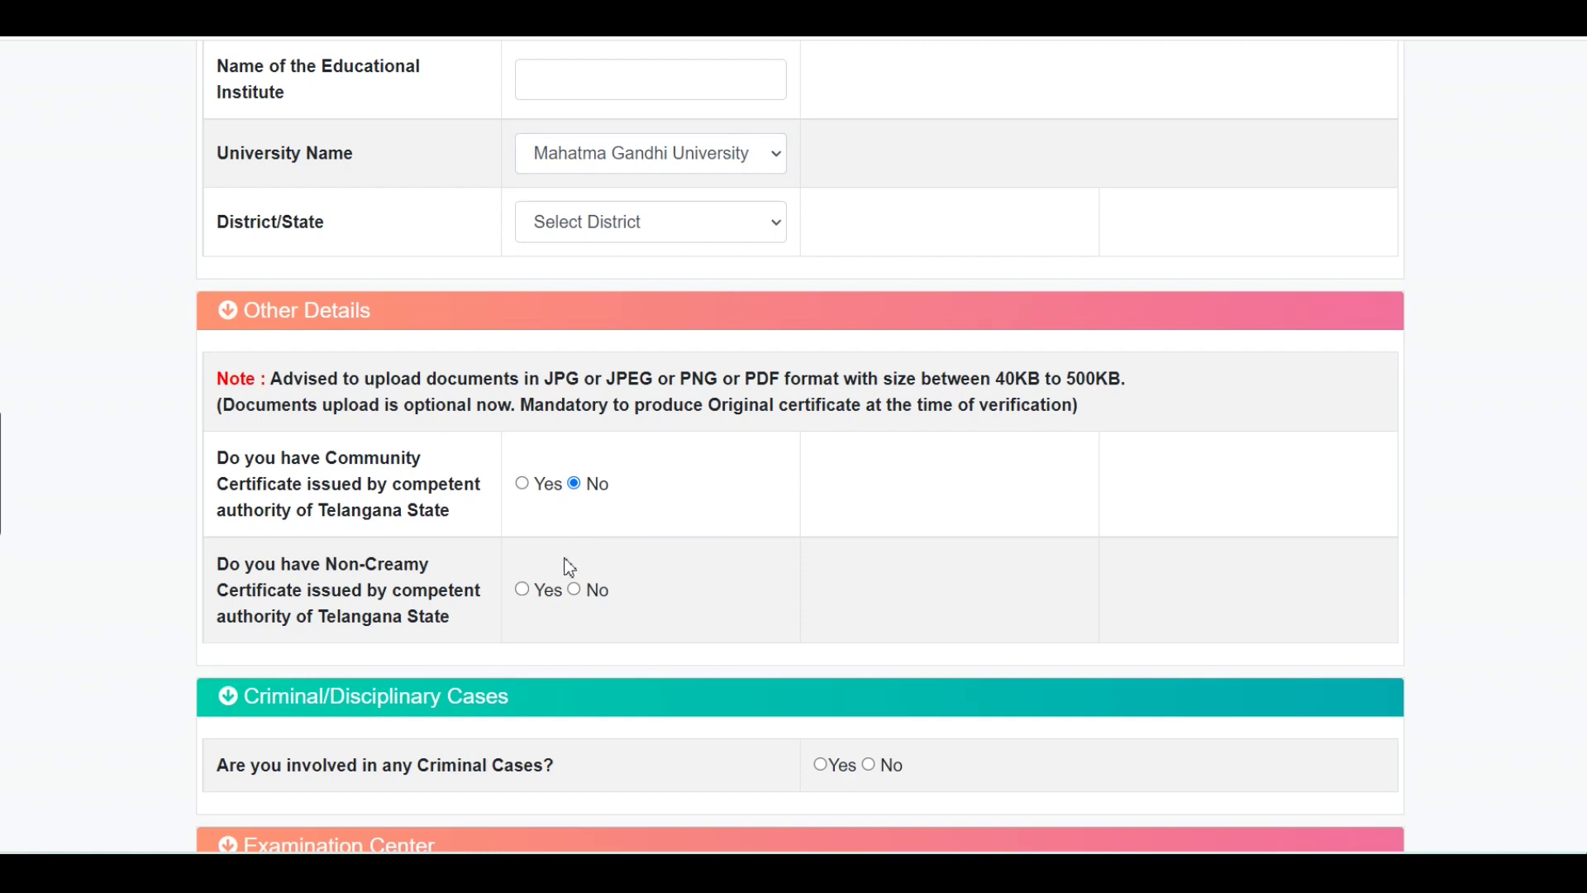
scroll(899, 546, down, 3)
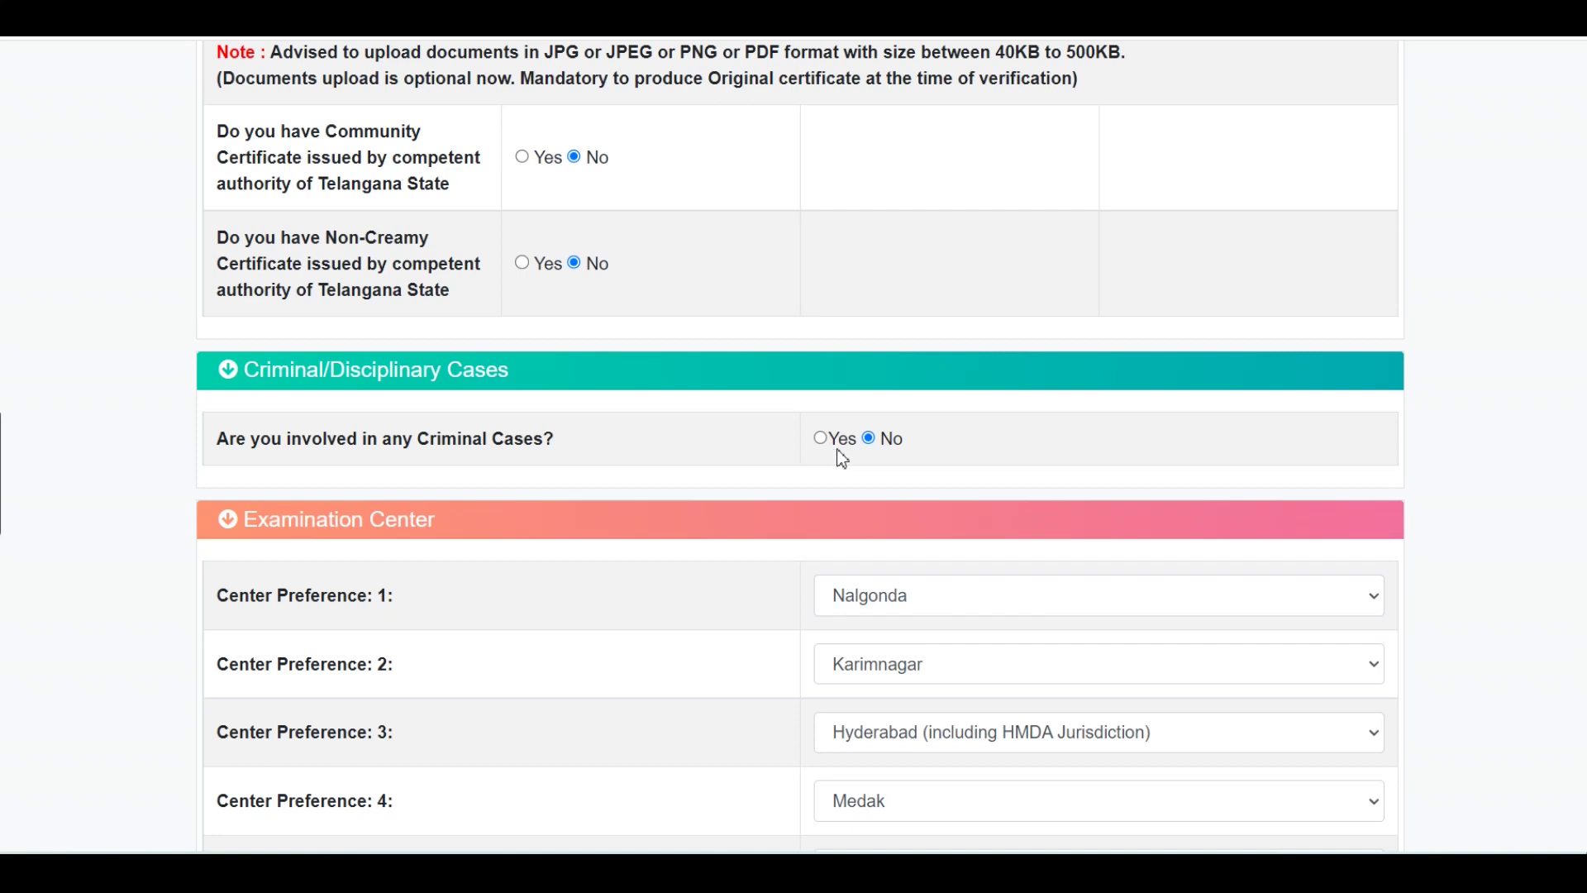
scroll(978, 514, down, 3)
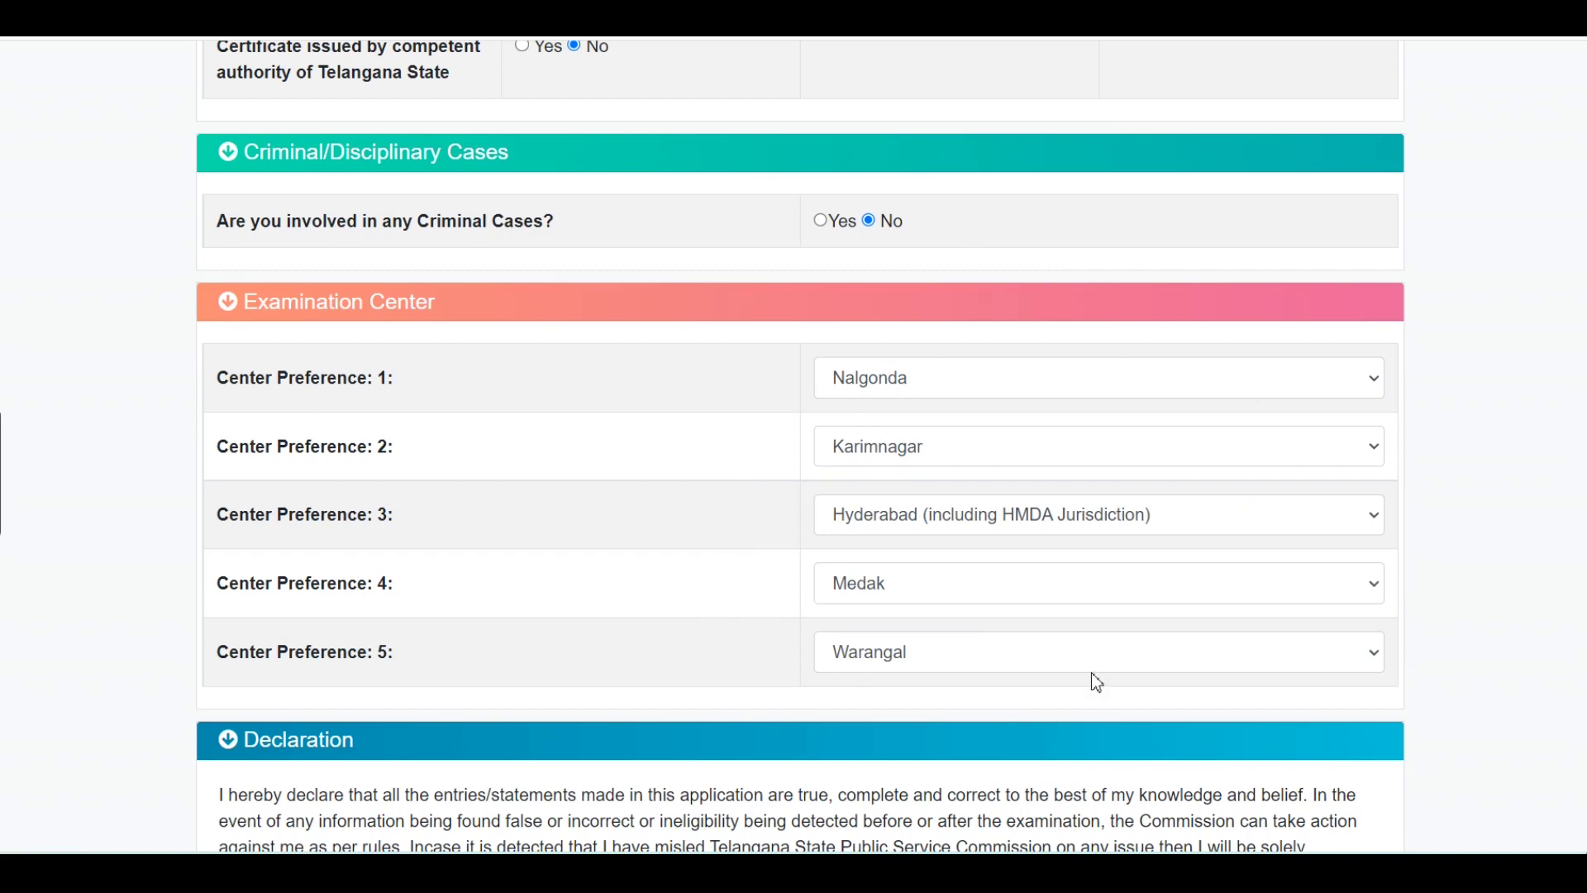
scroll(1092, 672, down, 3)
scroll(356, 570, down, 1)
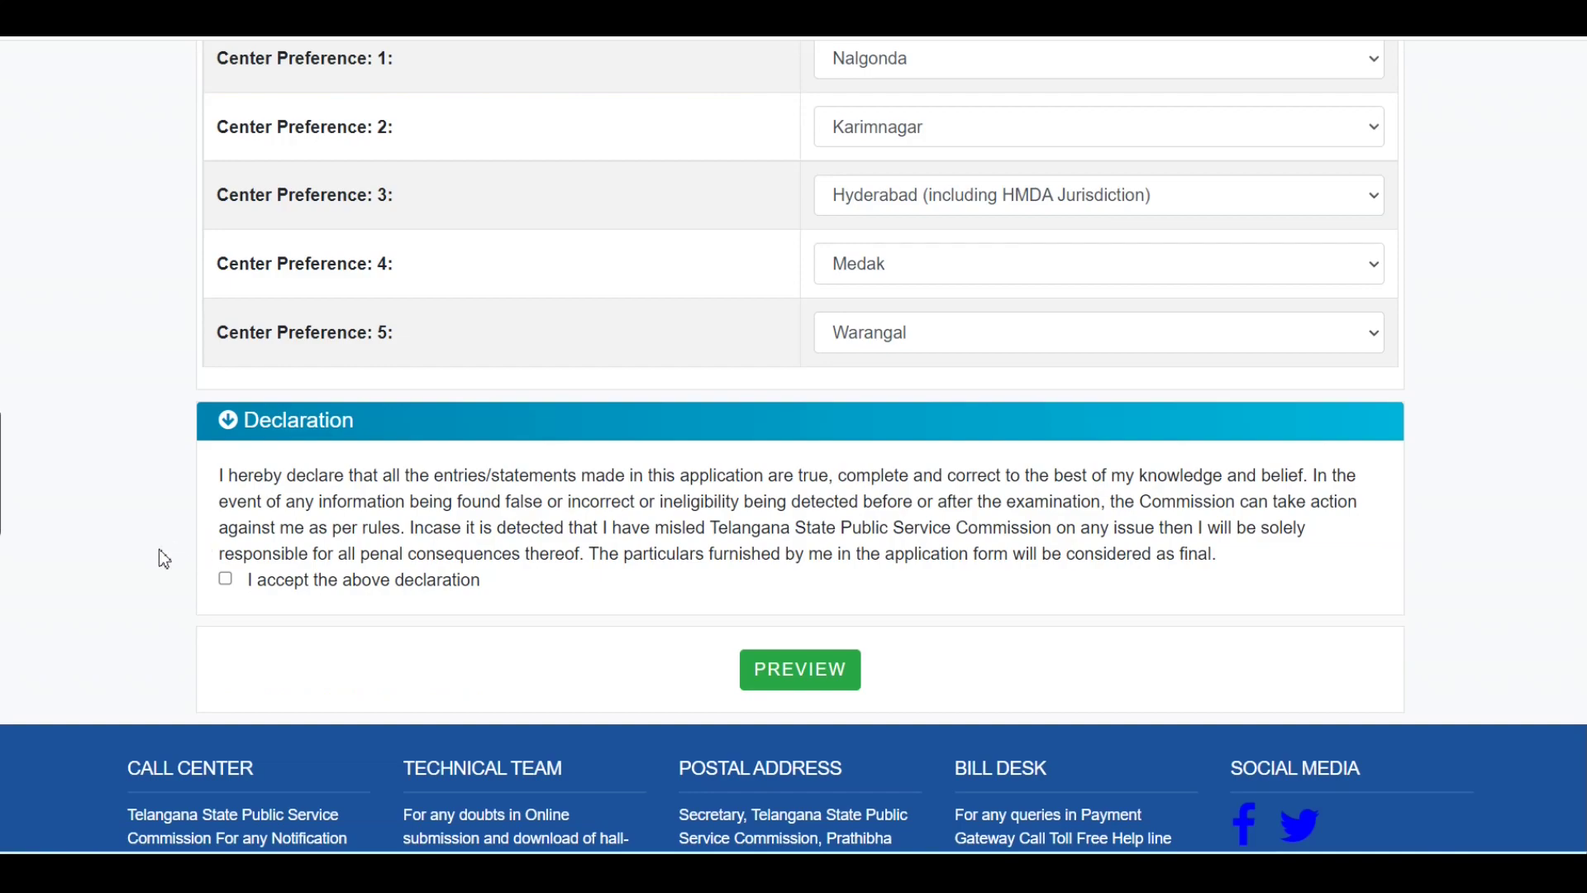
Accept the application declaration and open the application preview.
click(229, 585)
click(814, 676)
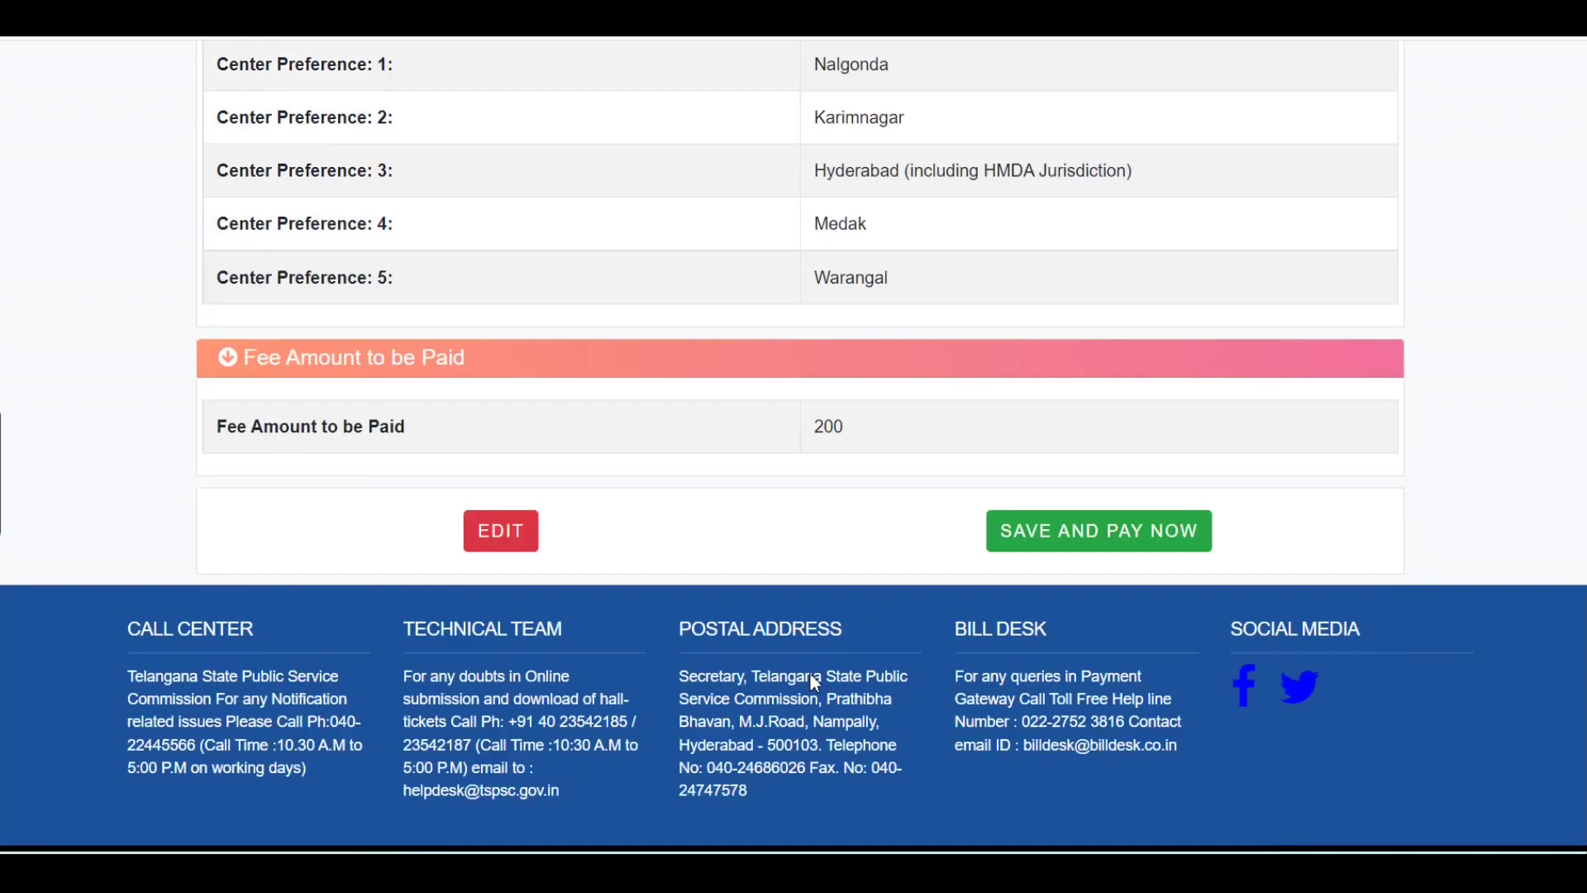
scroll(814, 680, up, 20)
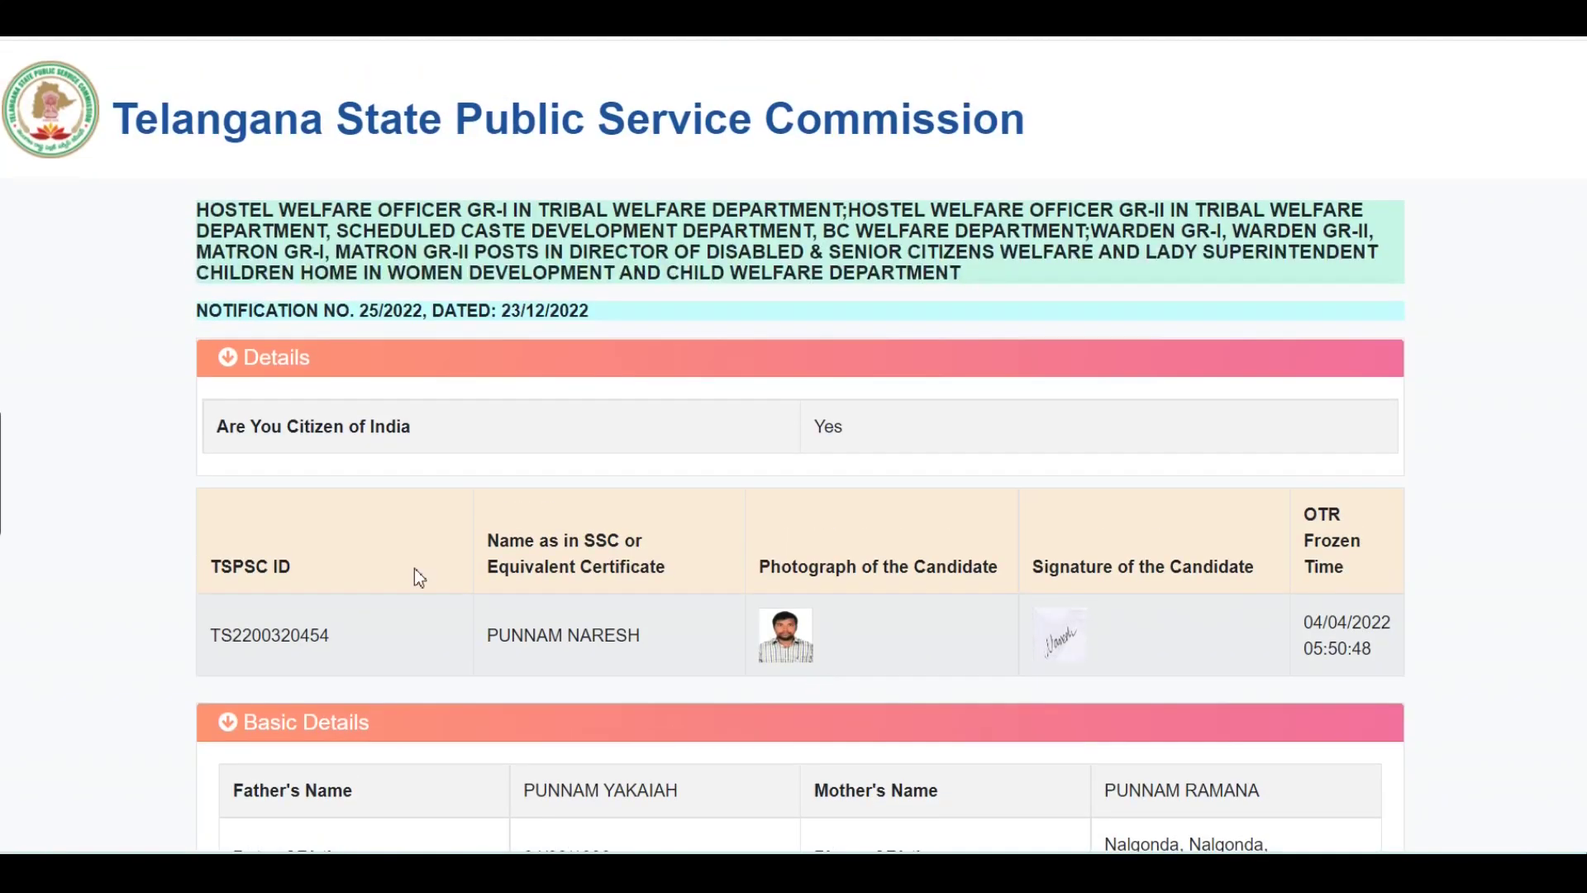
scroll(998, 397, down, 8)
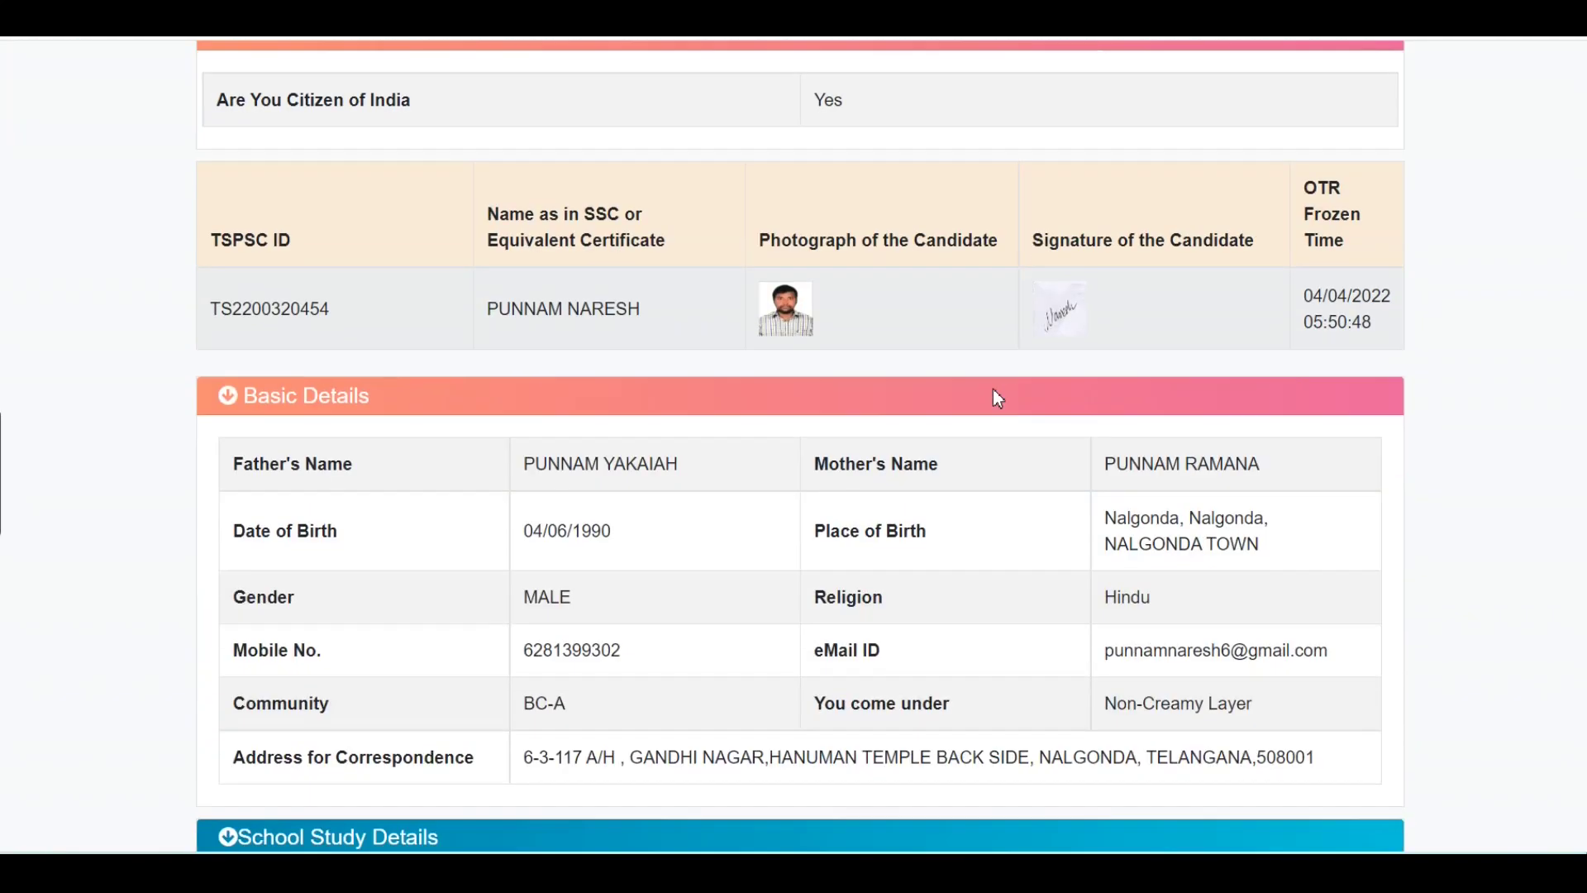
Review the preview details down to the 200 fee and the SAVE AND PAY NOW button.
scroll(998, 398, down, 3)
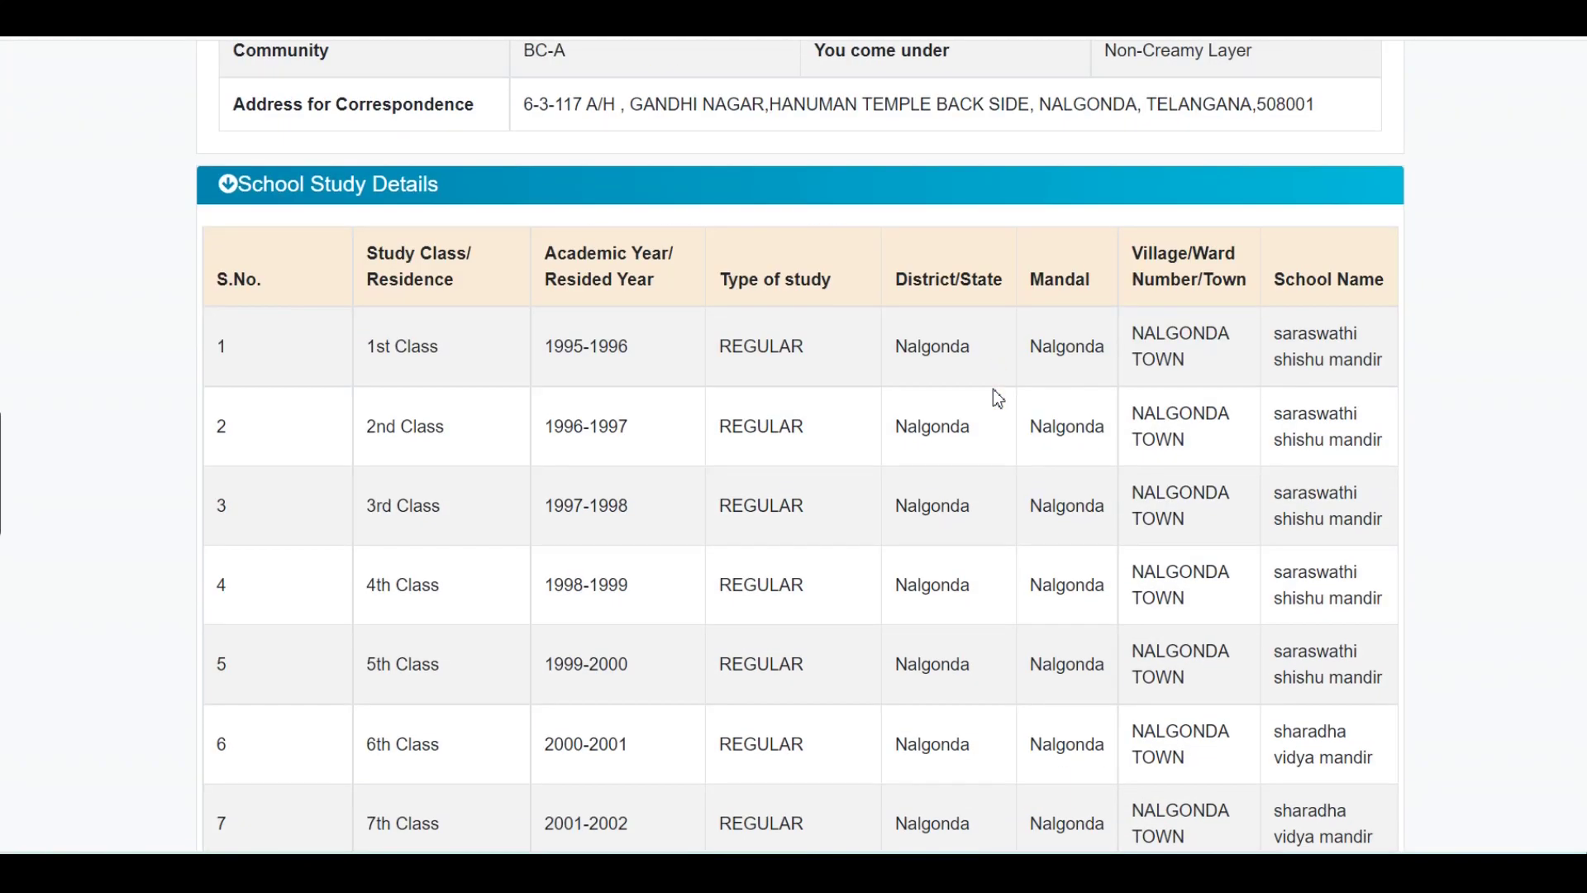
scroll(998, 397, down, 13)
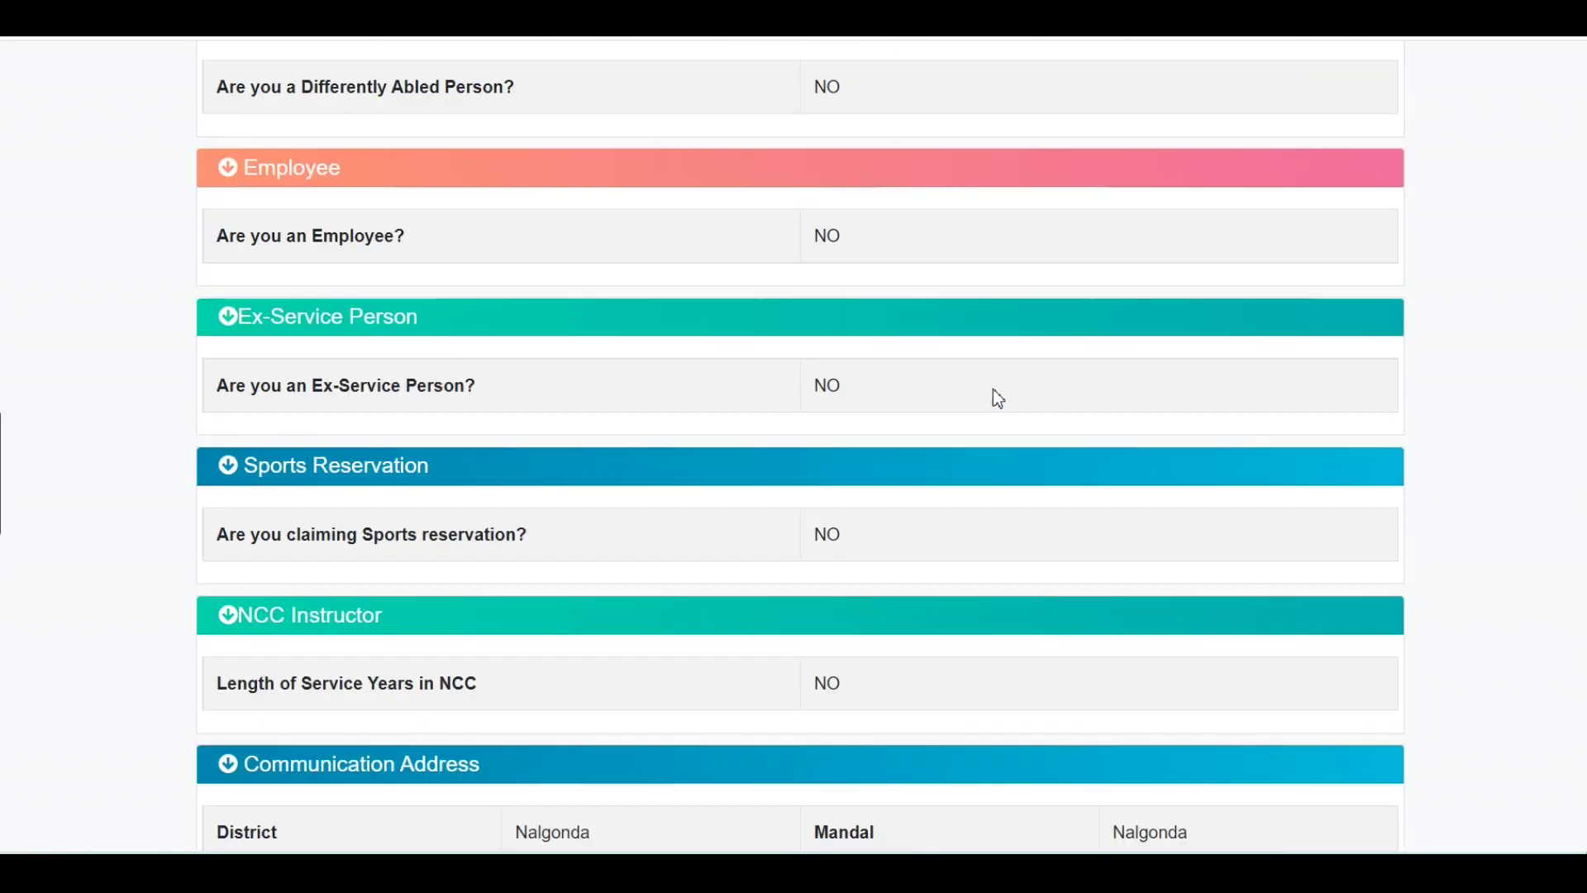
scroll(994, 391, down, 12)
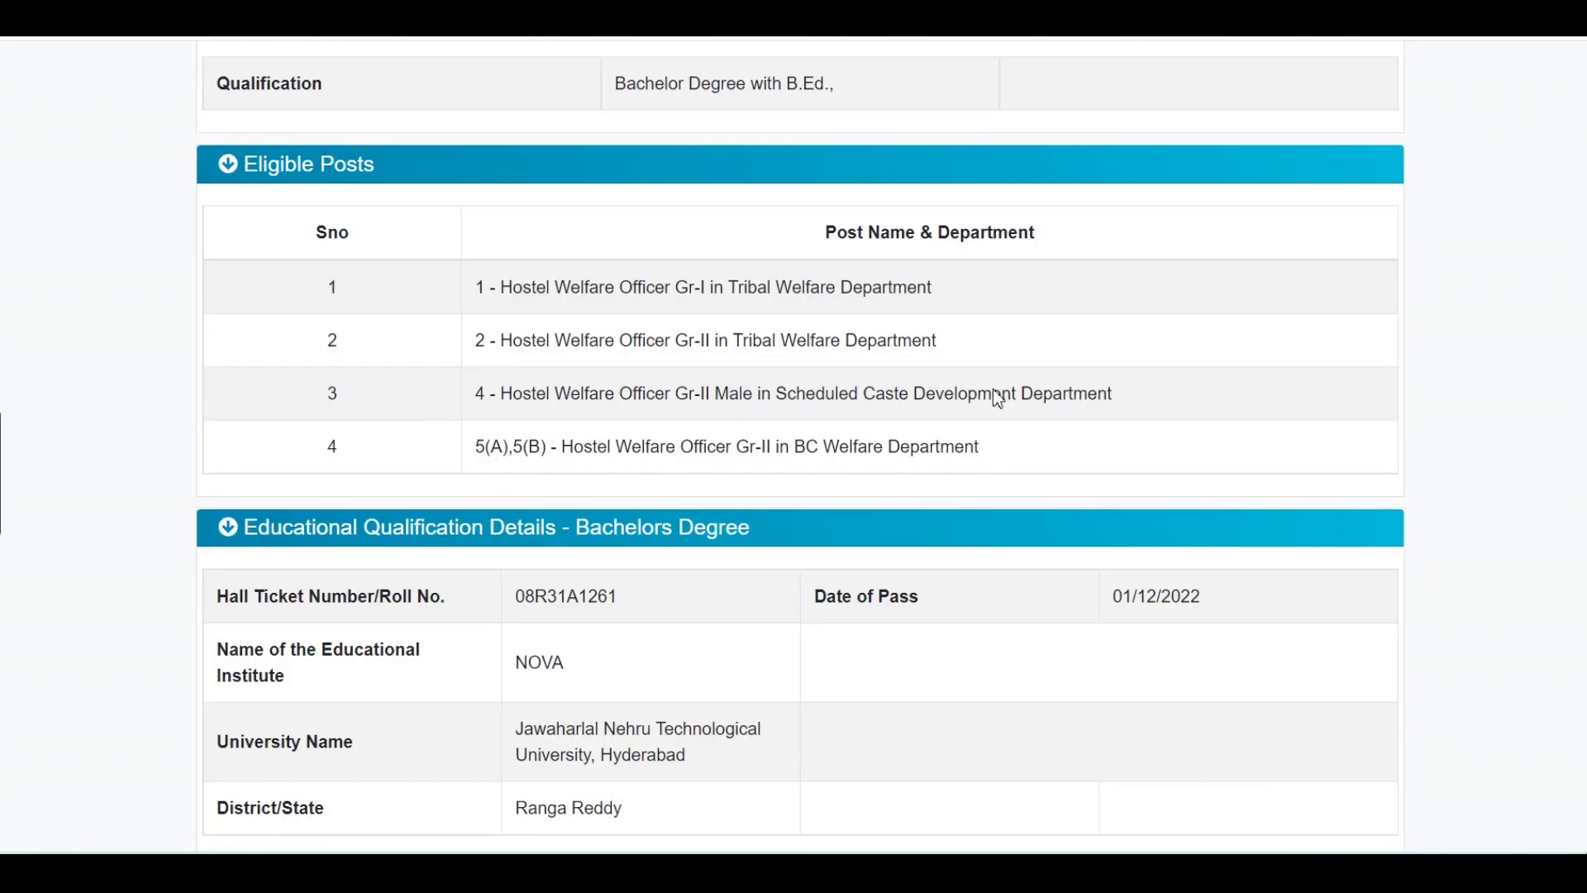
scroll(995, 390, down, 1)
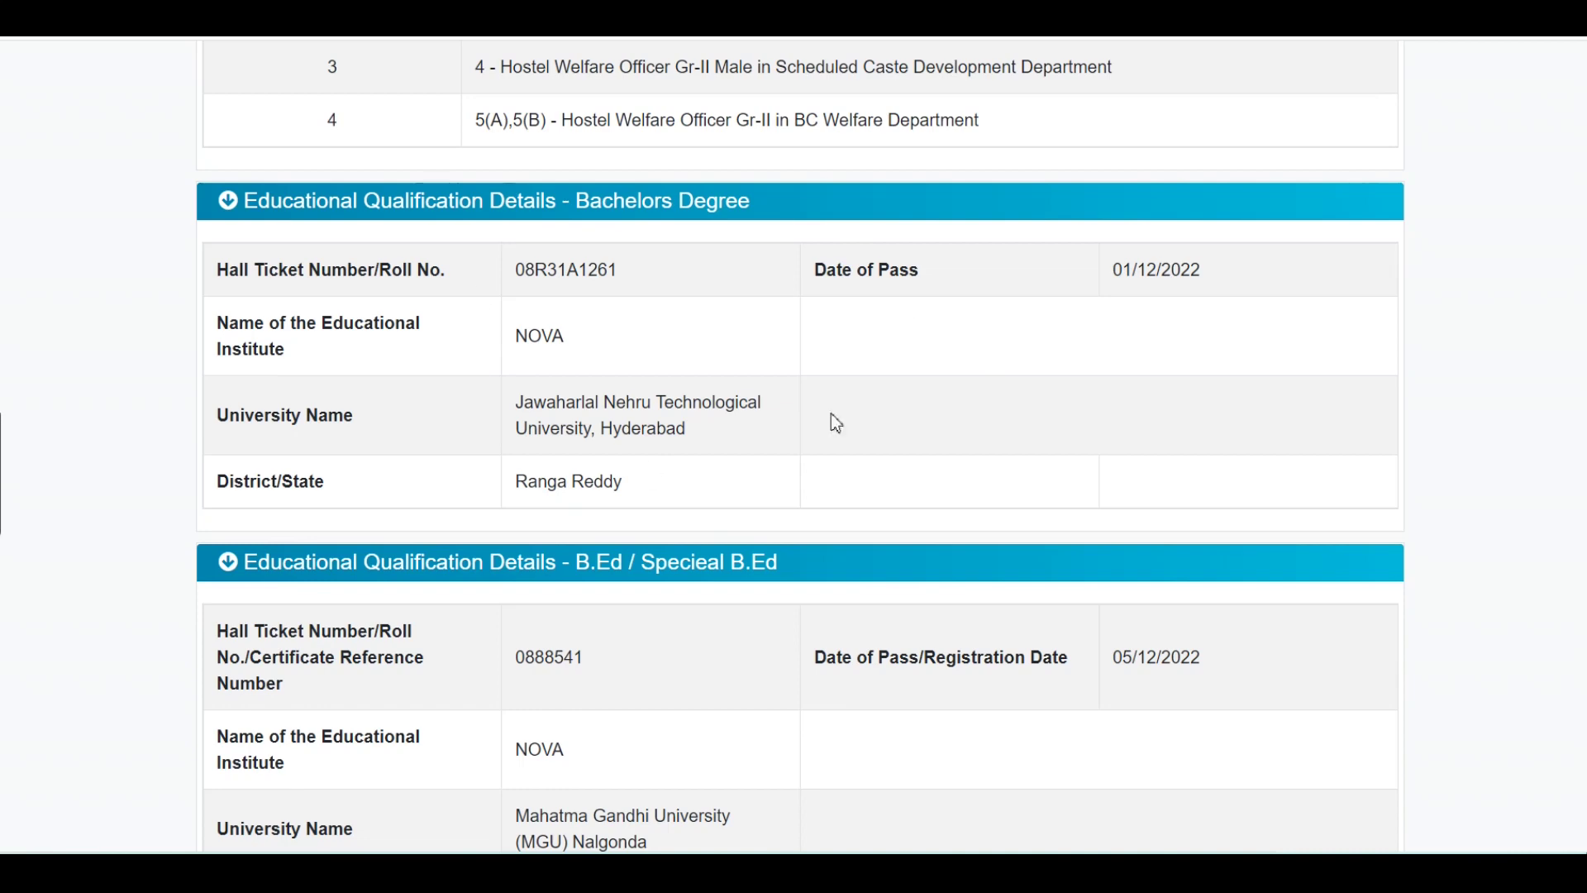
scroll(992, 607, down, 2)
scroll(914, 538, down, 3)
scroll(914, 538, down, 6)
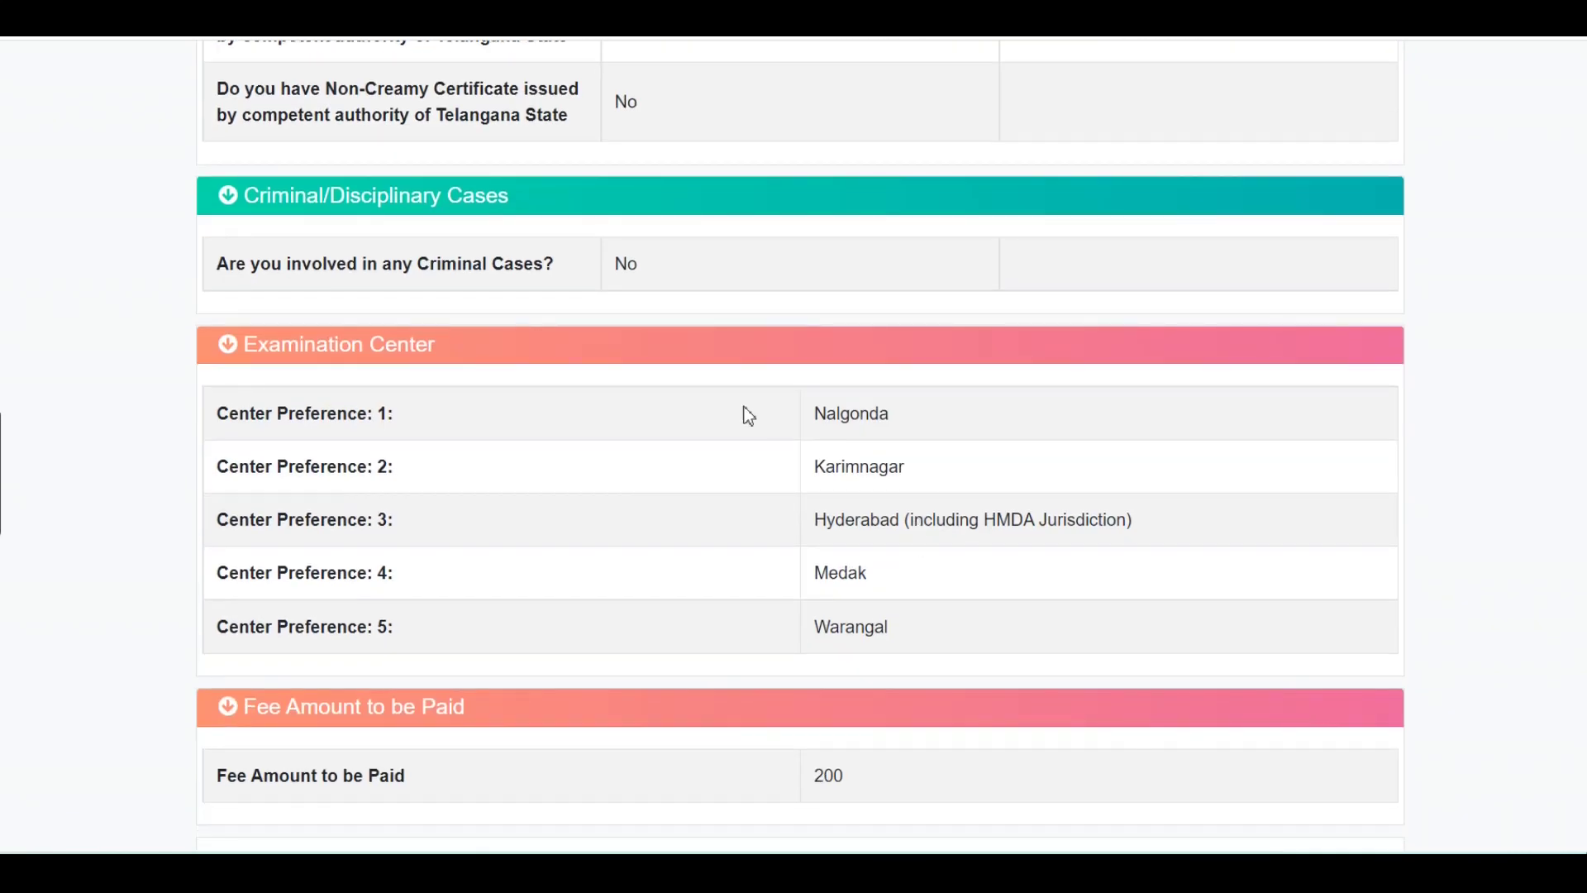
scroll(787, 587, down, 3)
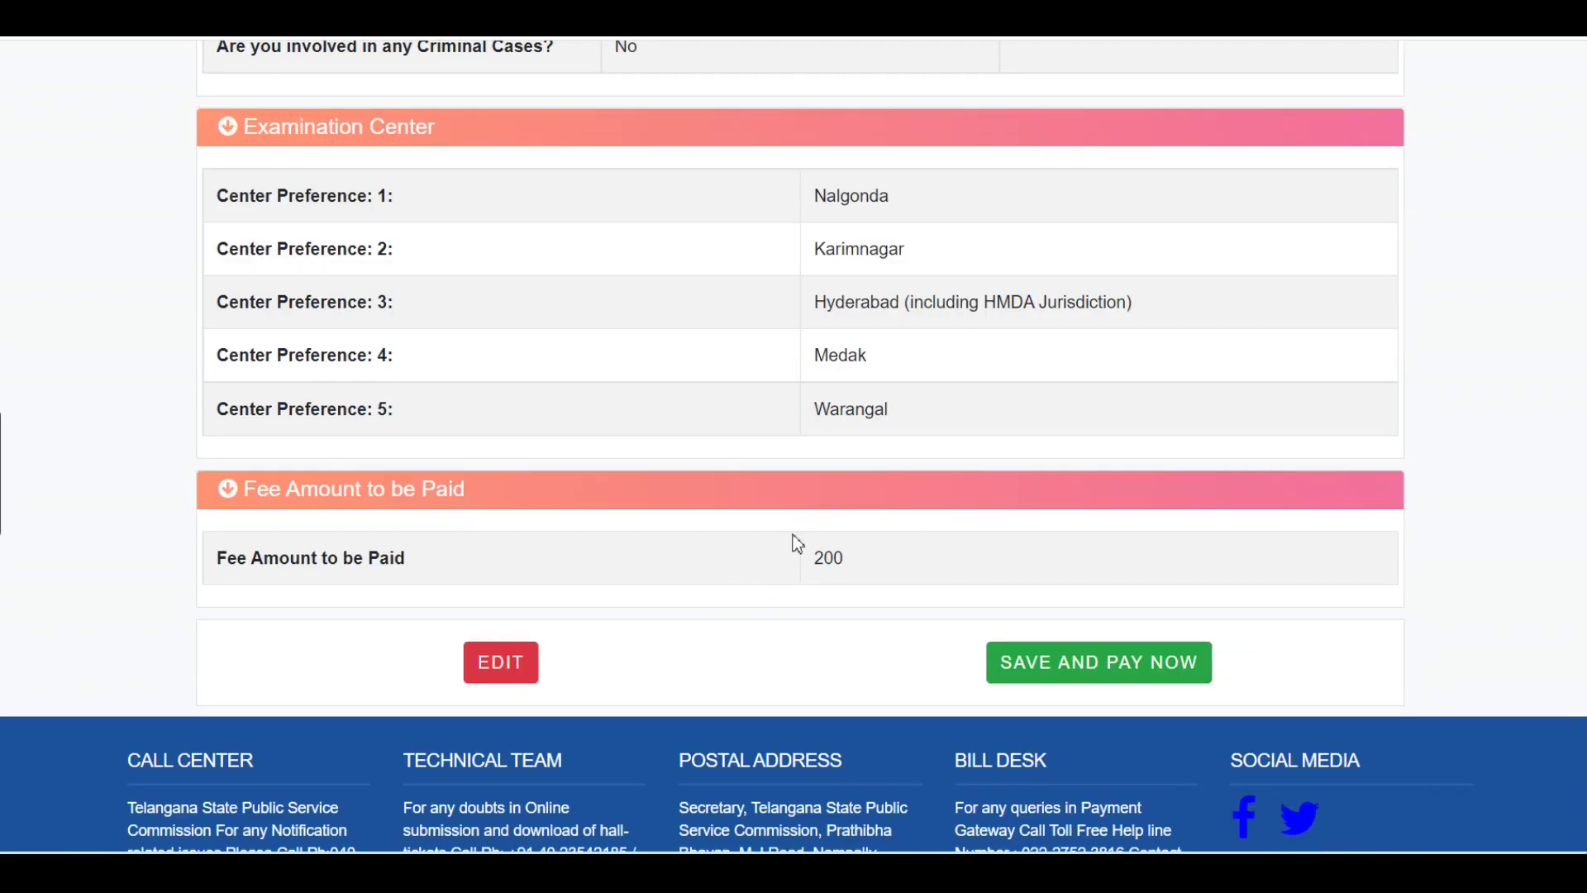
Save the application and proceed to the BillDesk gateway to pay ₹200.
click(1121, 669)
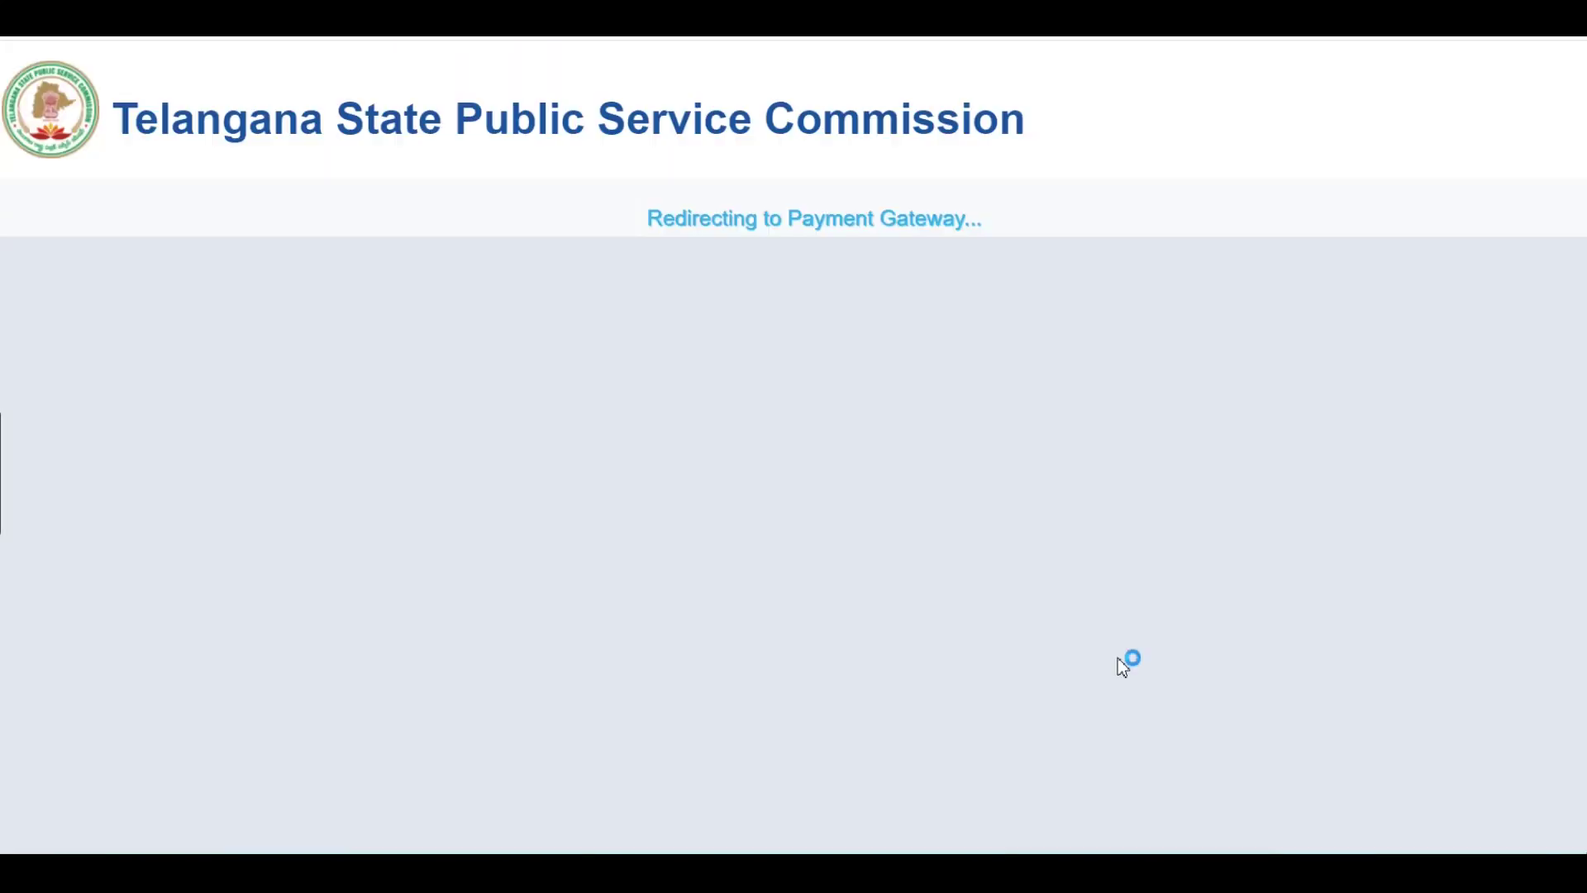